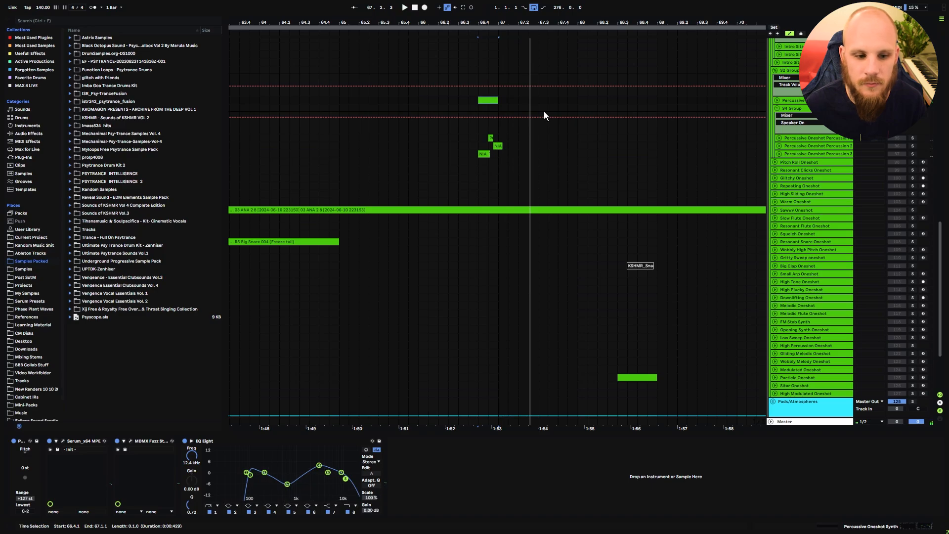
Play the percussive one-shots from bar 65, and replay the 94 Group clips from 66.4.1
left_click(823, 134)
left_click_drag(491, 25, 491, 5)
key("space")
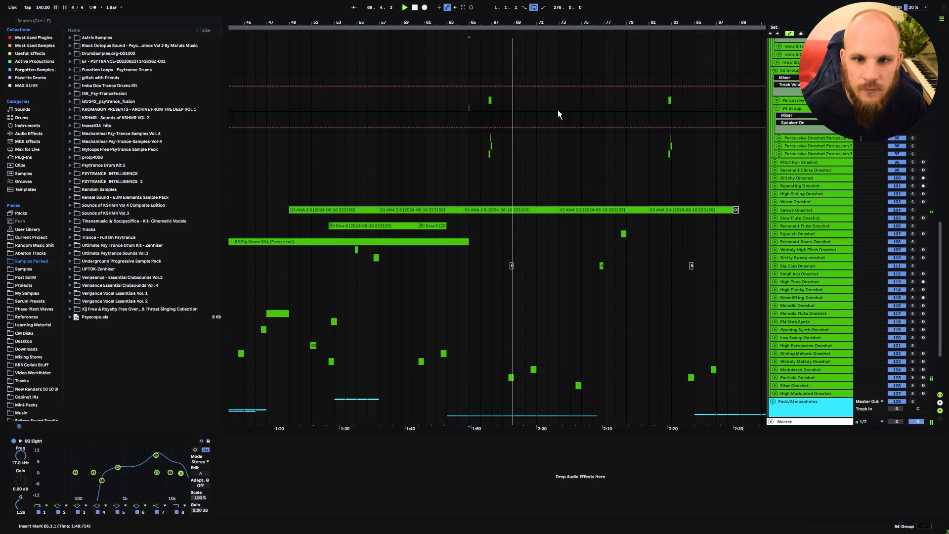
key("space")
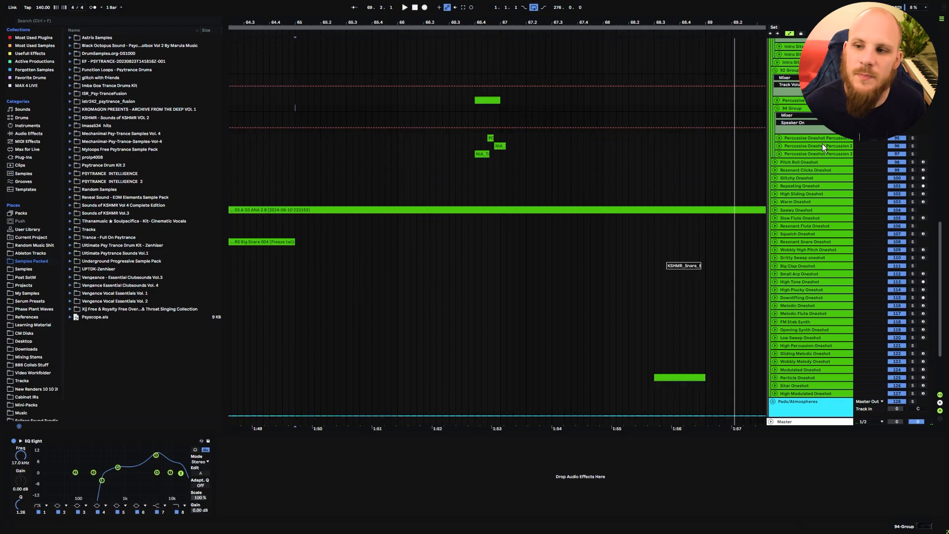
left_click(897, 109)
left_click(473, 109)
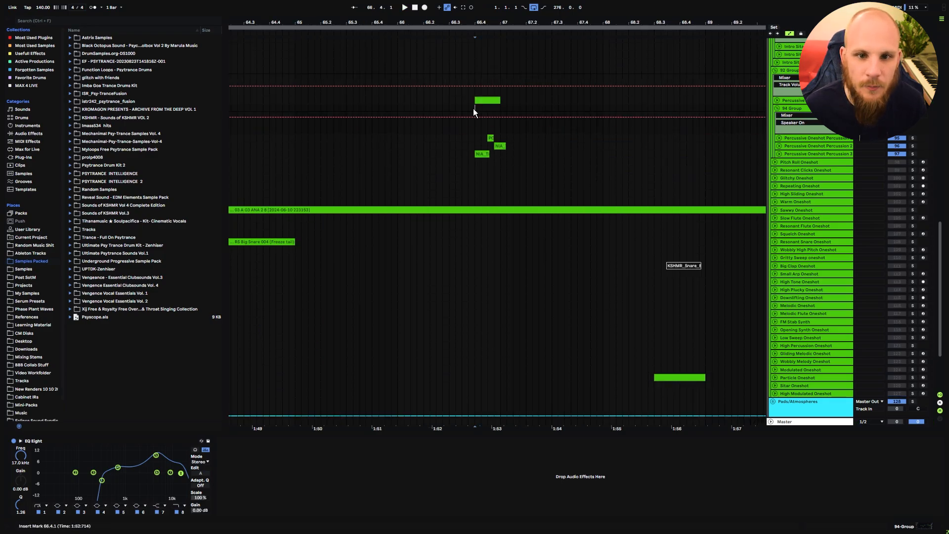
key("space")
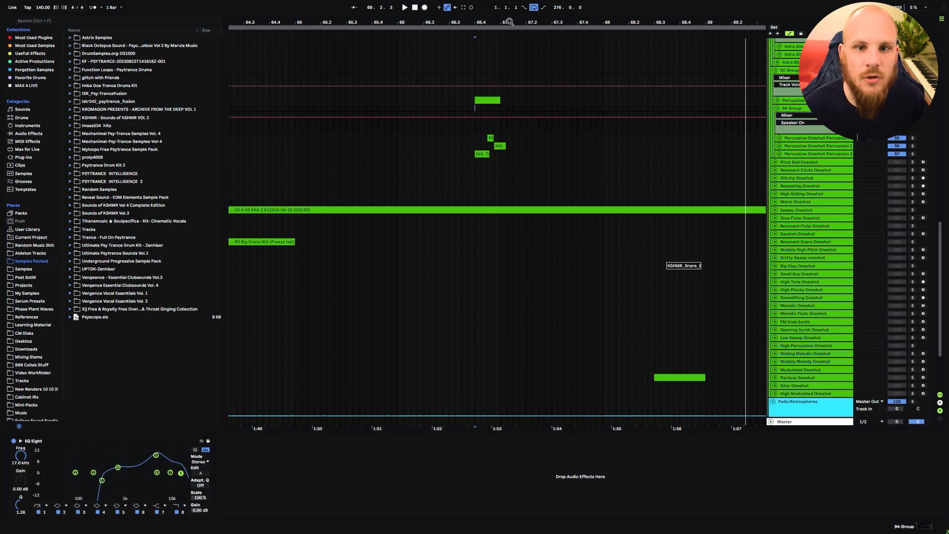
Go to the intro sitar clips near bar 14 and play them from 14.2.1
left_click_drag(509, 22, 575, 5)
left_click_drag(311, 29, 381, 203)
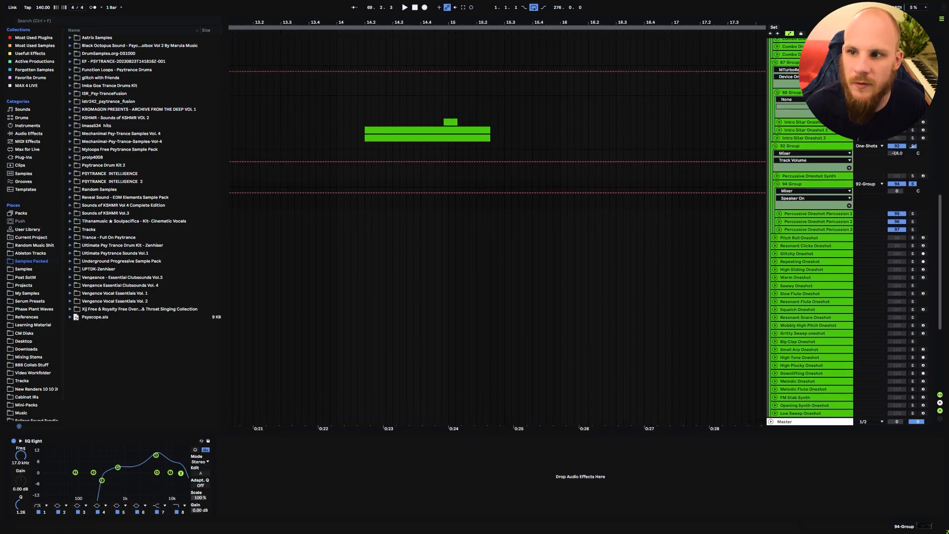
left_click(364, 108)
key("space")
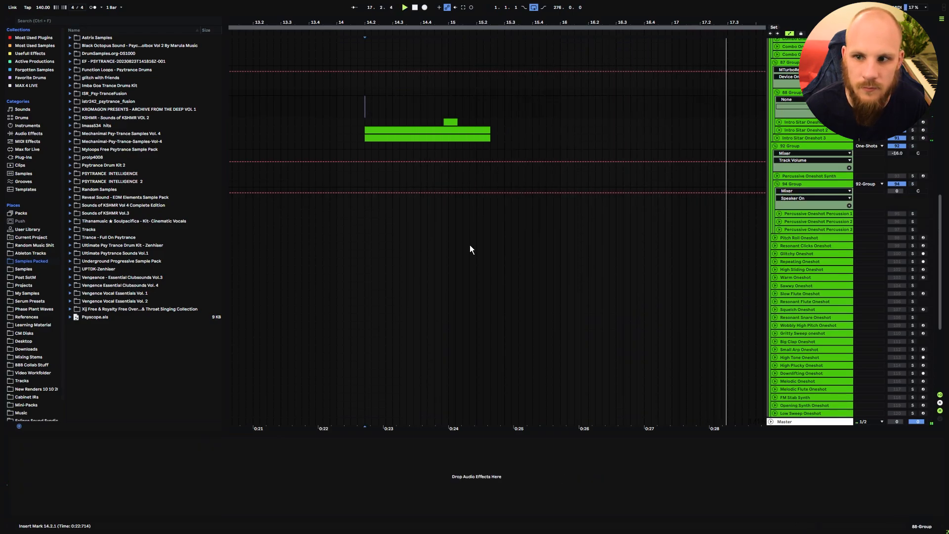
Solo Intro Sitar Oneshot 3 and unfold the three Intro Sitar Oneshot tracks so their notes can be seen
left_click(793, 138)
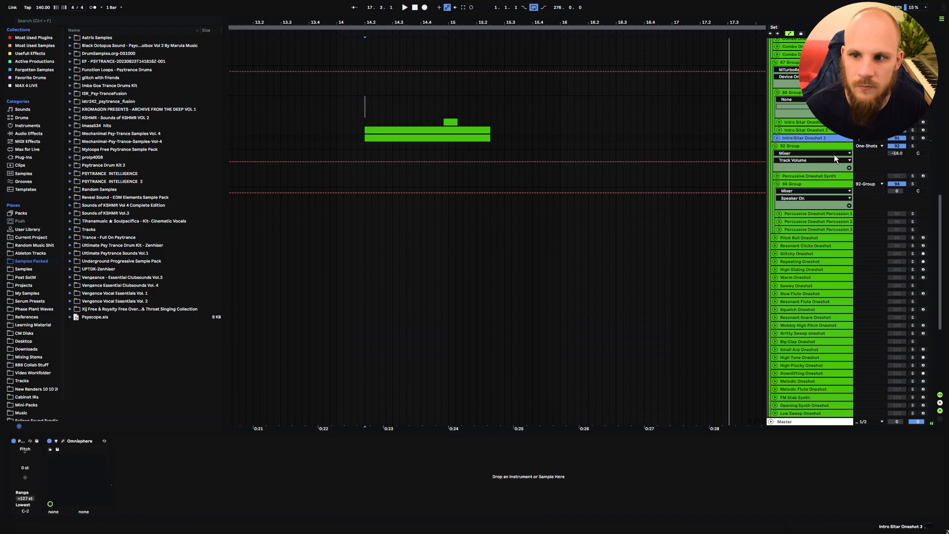
left_click(913, 139)
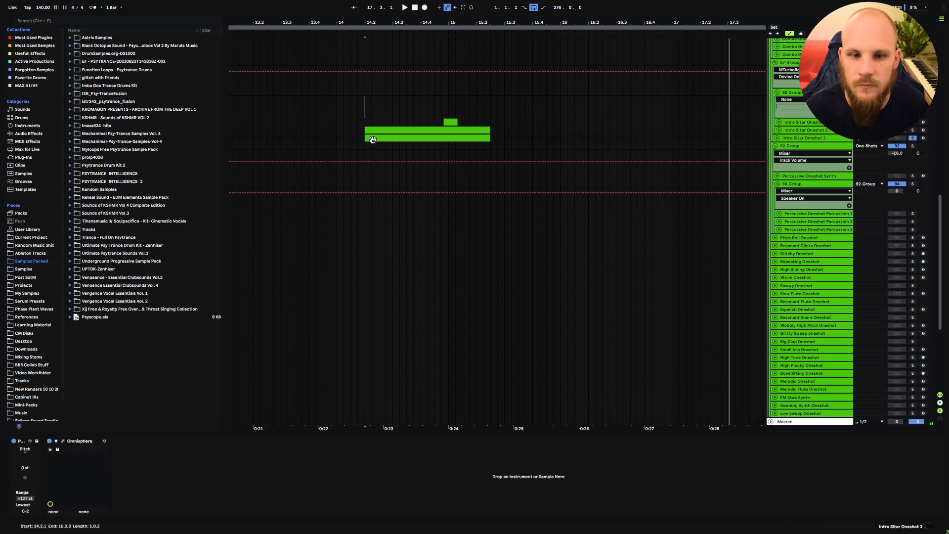
left_click(777, 138)
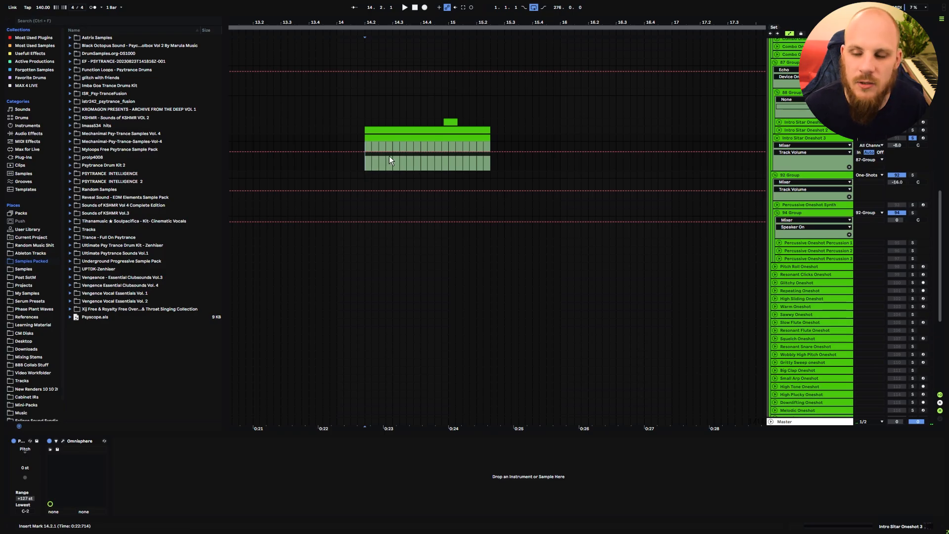
left_click(780, 130)
left_click(369, 150)
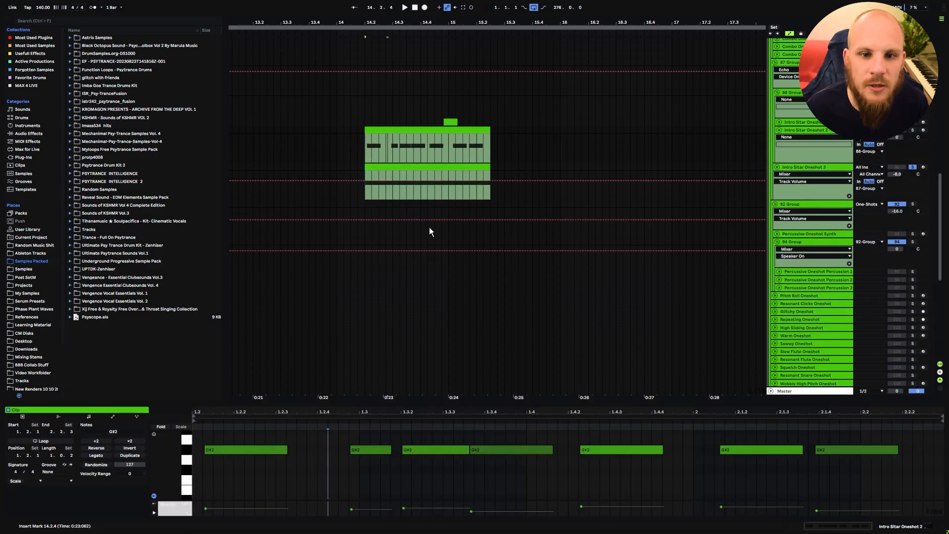
key("ctrl+a")
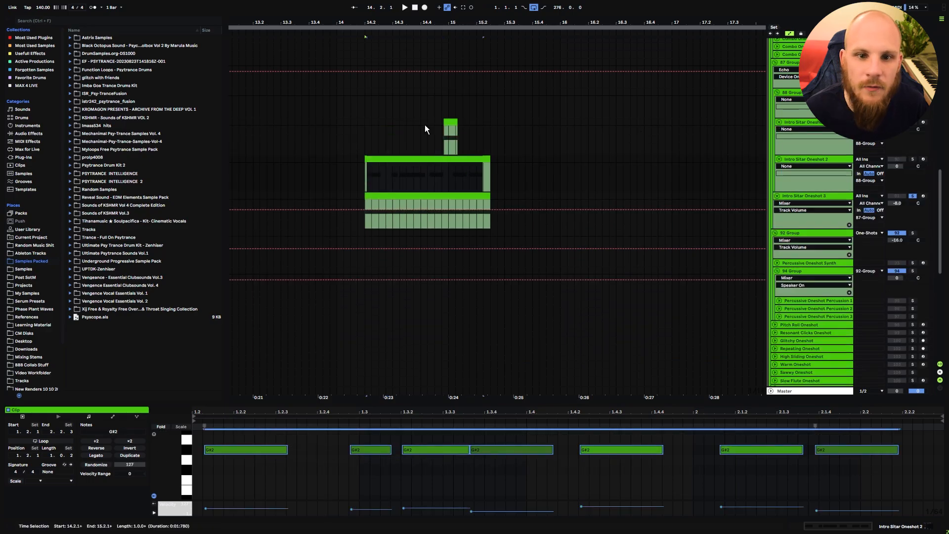
left_click(435, 138)
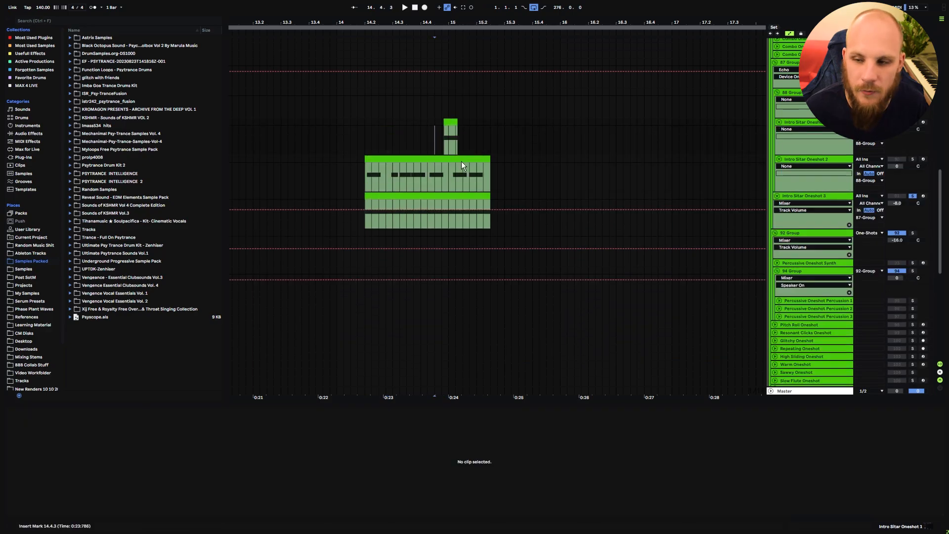
Audition Intro Sitar Oneshot 3 and 2 individually from 14.2.1, and check the short Intro Sitar Oneshot 1 clip
left_click(366, 218)
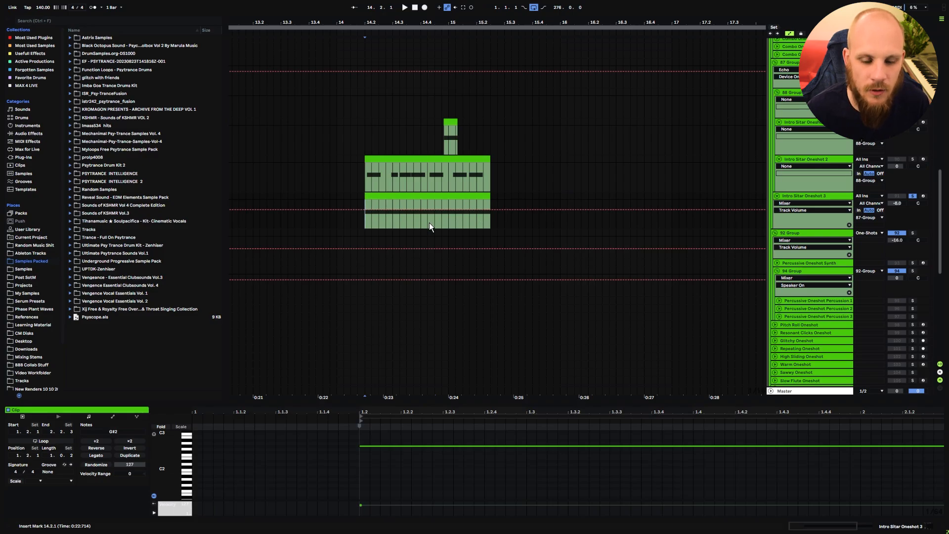
key("space")
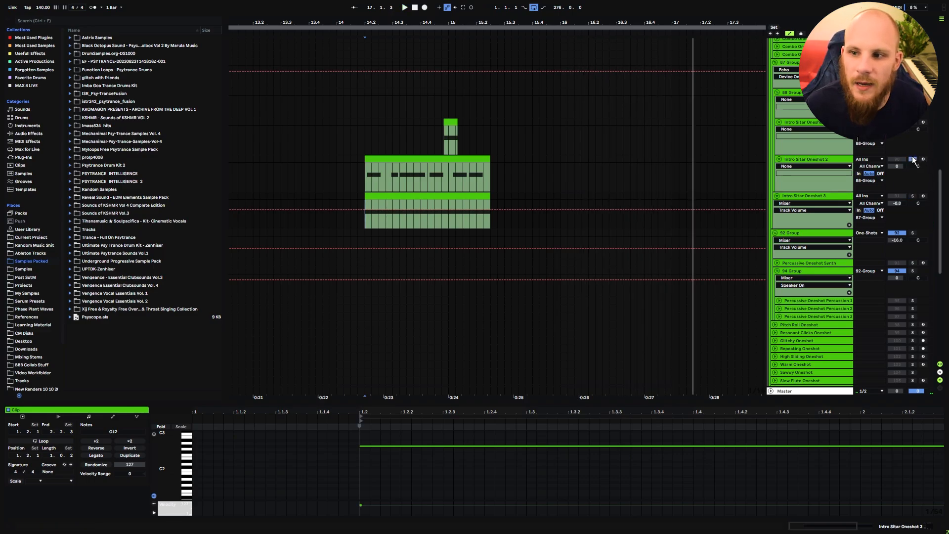
key("space")
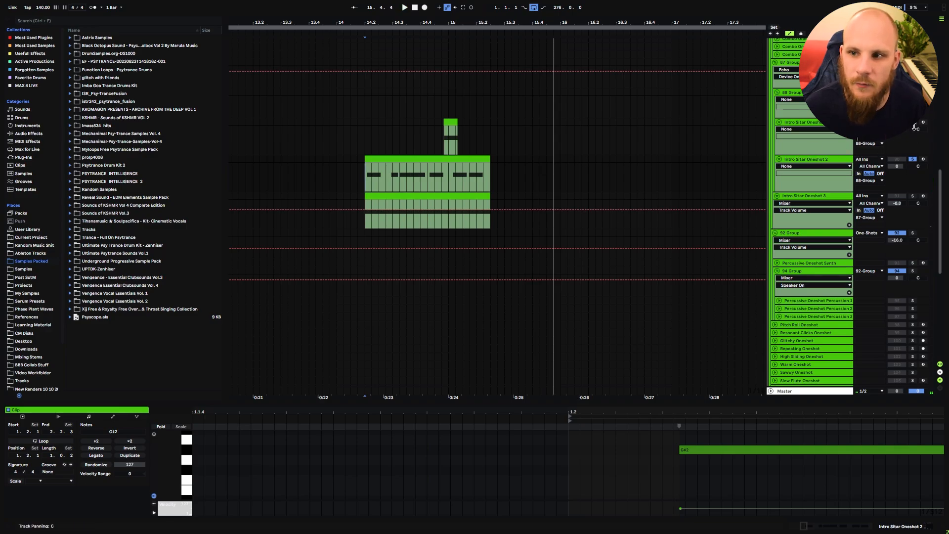
left_click(455, 128)
key("space")
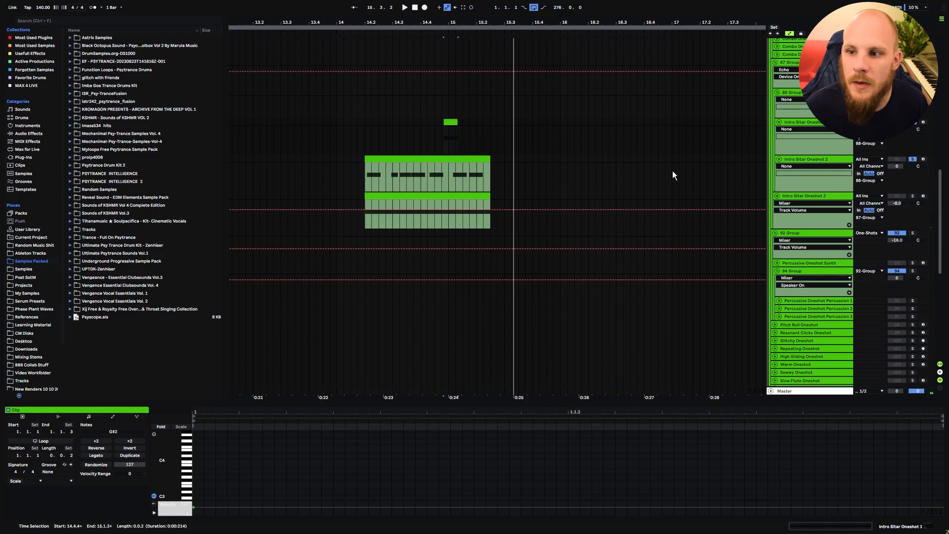
left_click(365, 172)
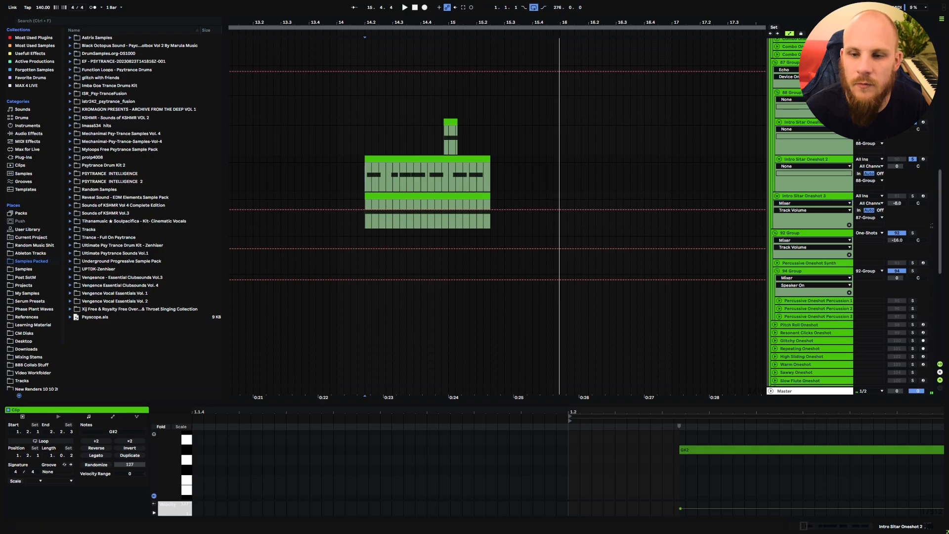
Play all three Intro Sitar Oneshot layers together from 14.2.1
left_click(366, 118)
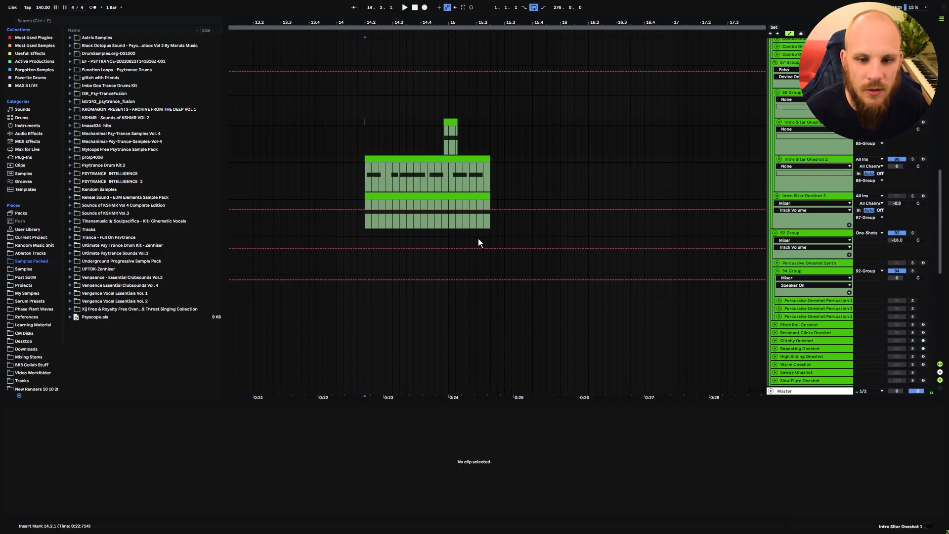
key("space")
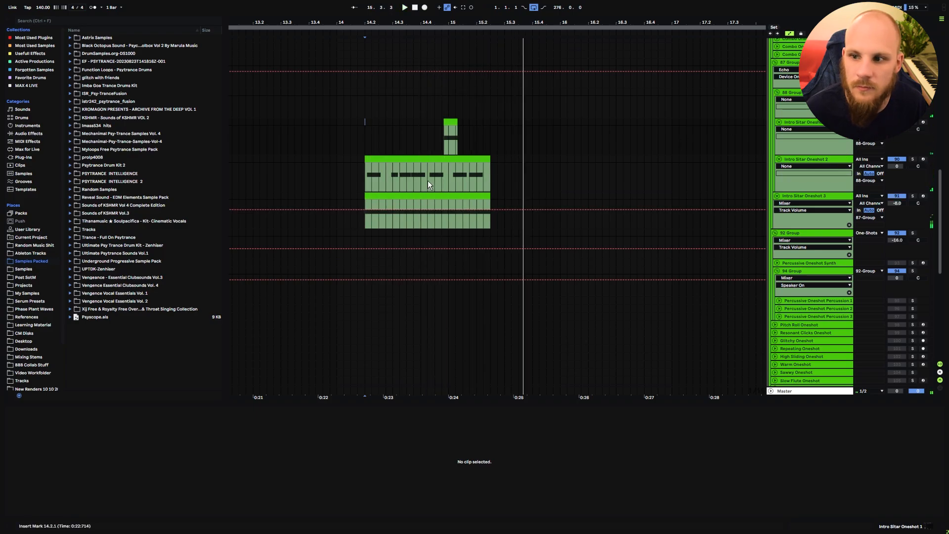
key("space")
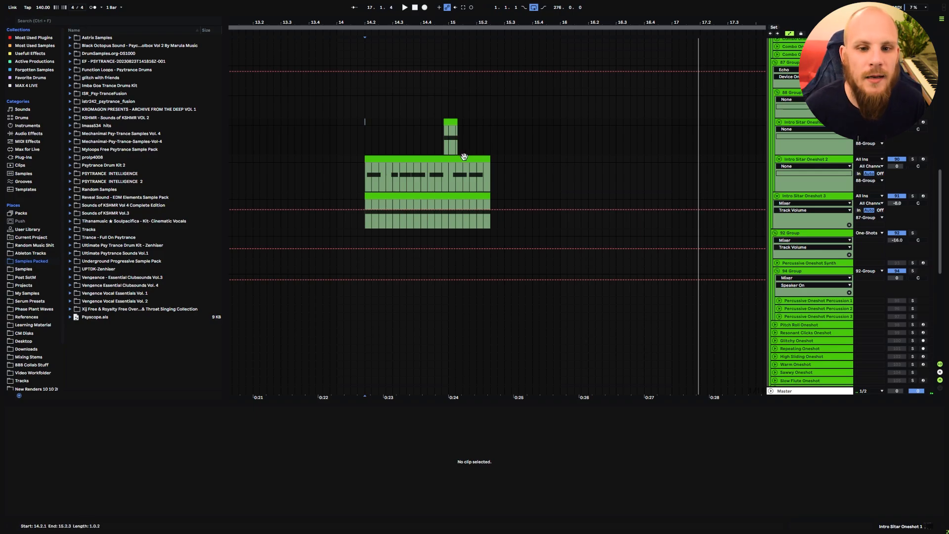
Try adding an F#2 note under the first G#2 note in the Intro Sitar Oneshot 2 clip
left_click(445, 160)
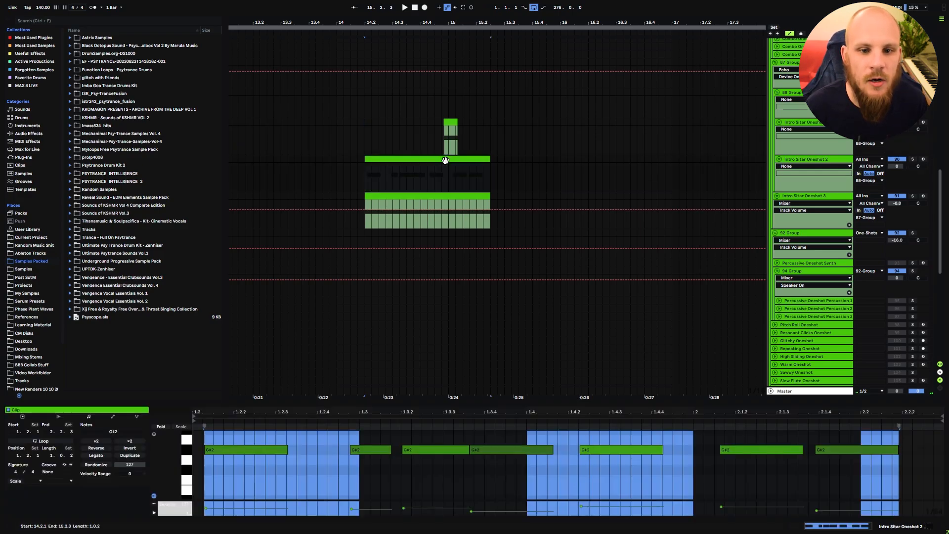
left_click(339, 477)
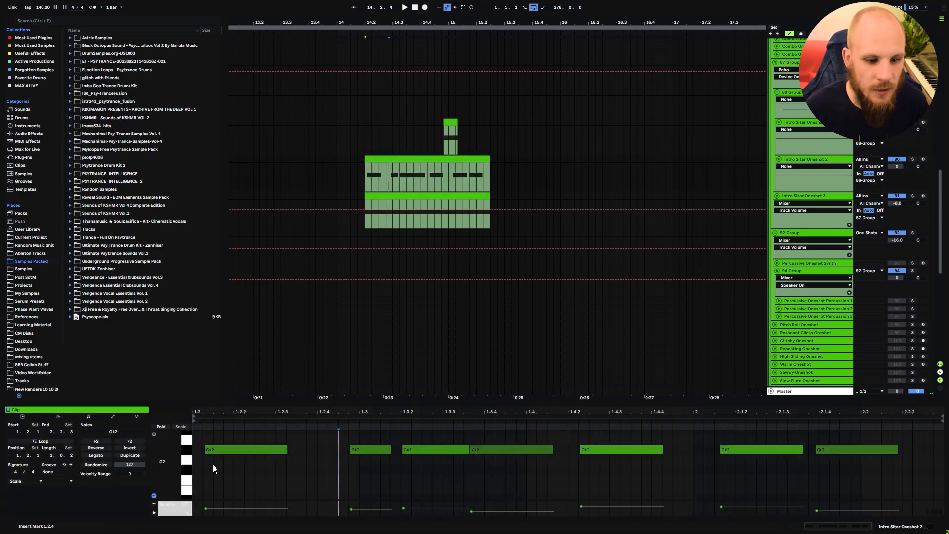
double_click(198, 470)
left_click_drag(215, 471, 237, 471)
Set the note editor's fixed grid to 1/16 and delete the trial F#2 note
right_click(315, 463)
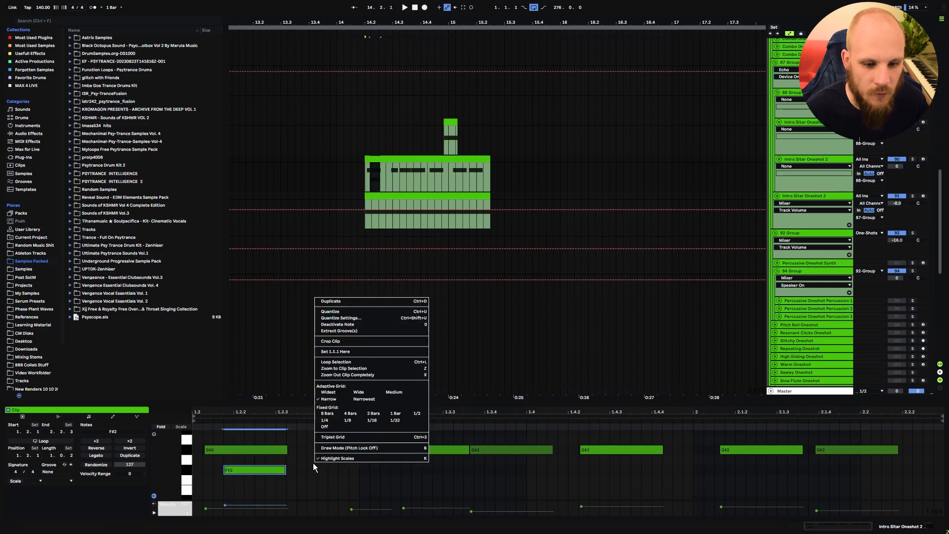
left_click(374, 421)
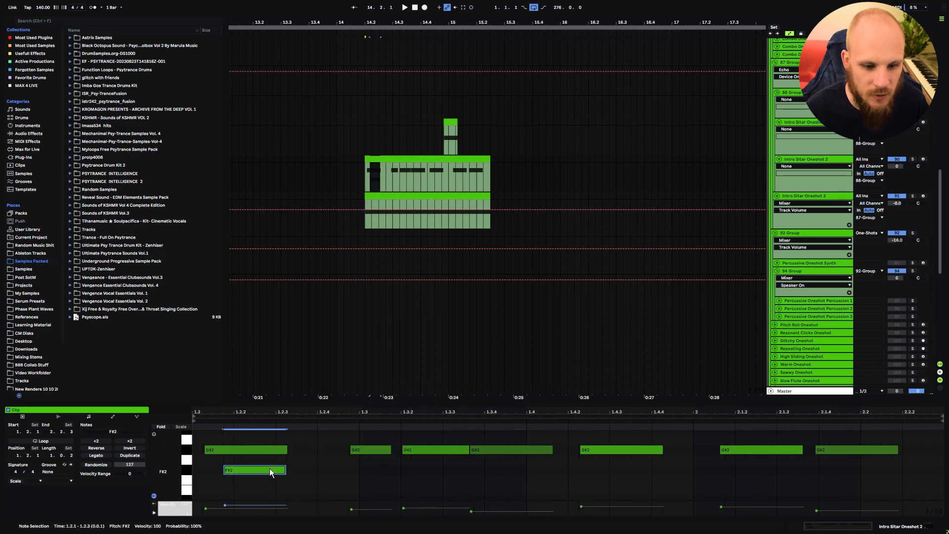
left_click_drag(249, 469, 350, 475)
key("Delete")
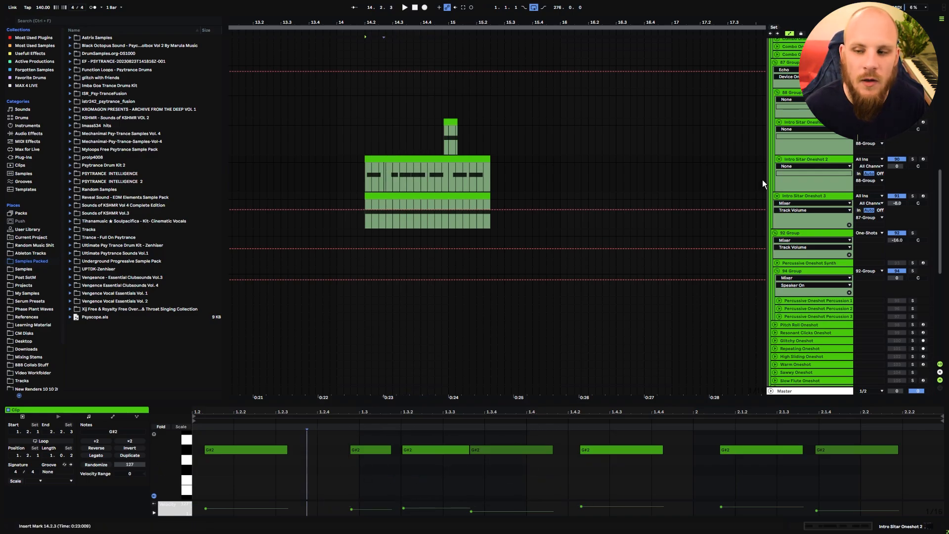
Take the 87 Group out of solo and play the full arrangement from 13.1.1
left_click(913, 63)
left_click_drag(430, 22, 480, 0)
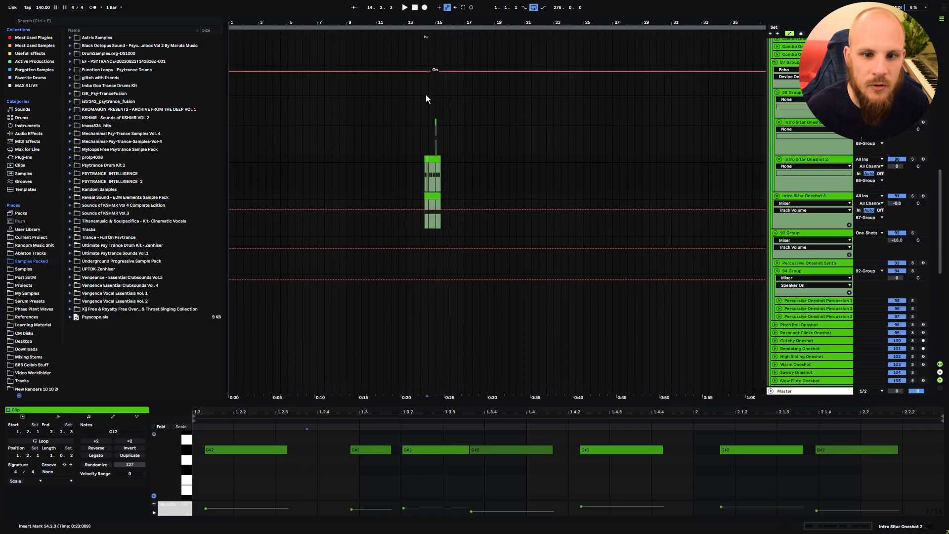
left_click(409, 159)
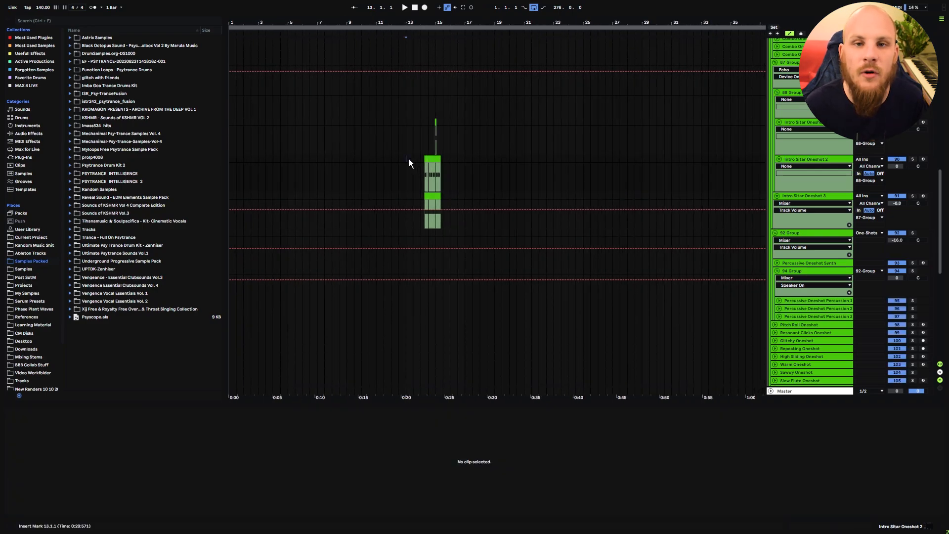
key("space")
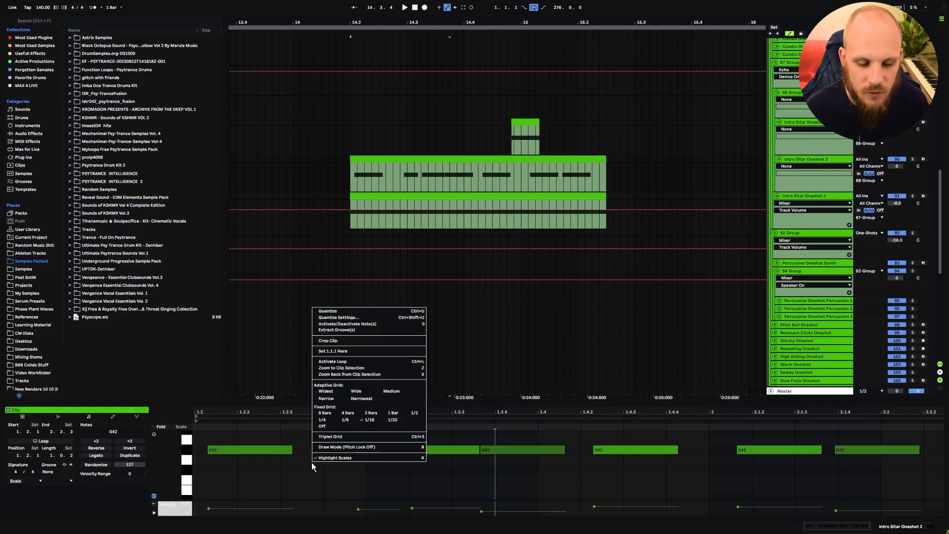
Try quantizing the start and end of the Intro Sitar Oneshot 2 notes to 1/16 at 100% and listen from the clip start
left_click(340, 317)
left_click(491, 248)
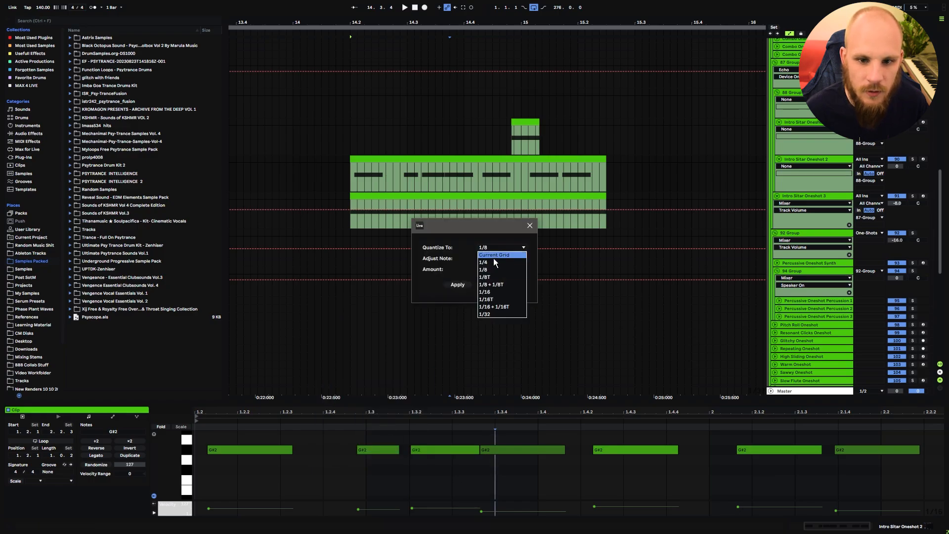
left_click(491, 284)
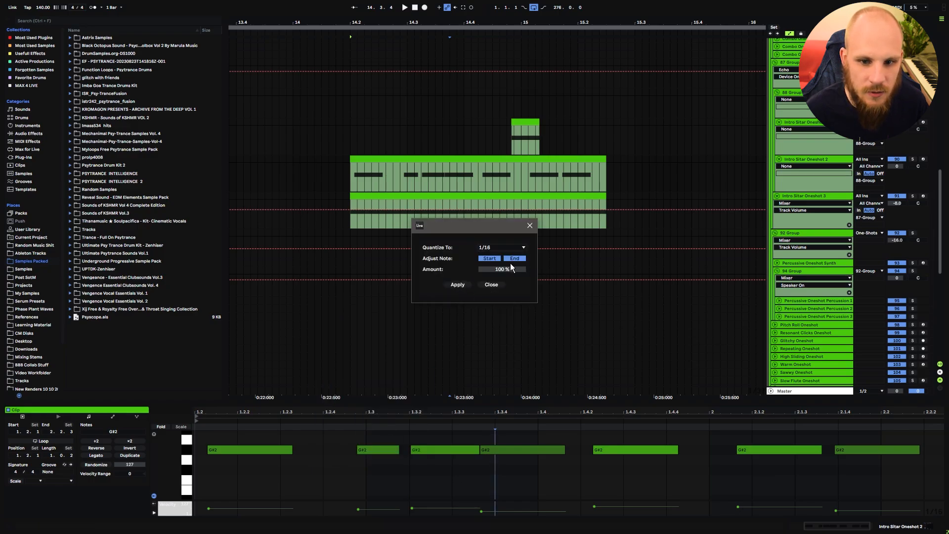
left_click(457, 285)
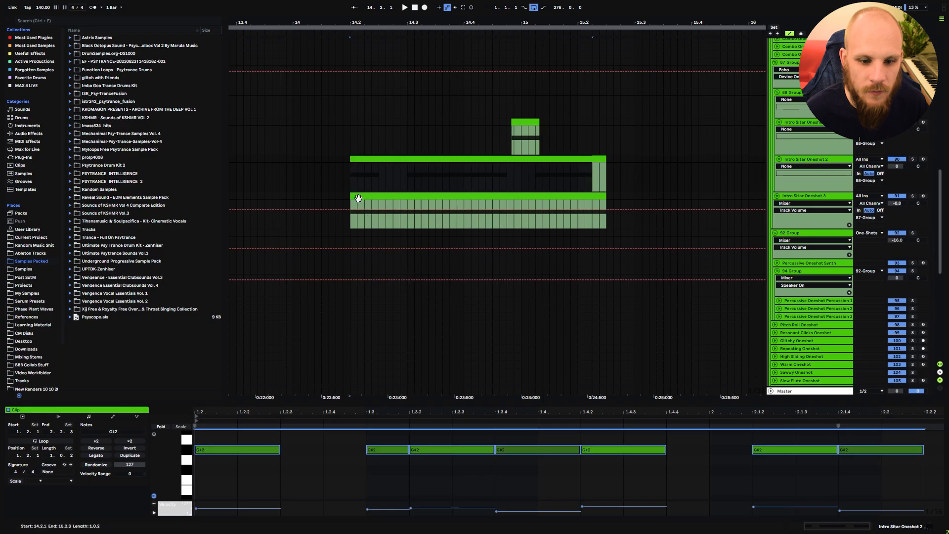
left_click(360, 181)
key("space")
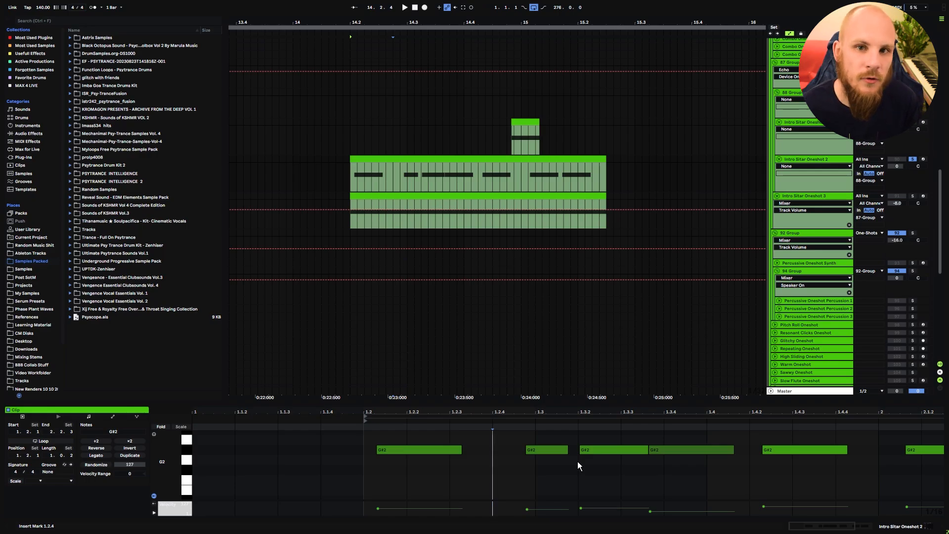
Solo Intro Sitar Oneshot 3 and play it from 14.2.1
left_click(912, 196)
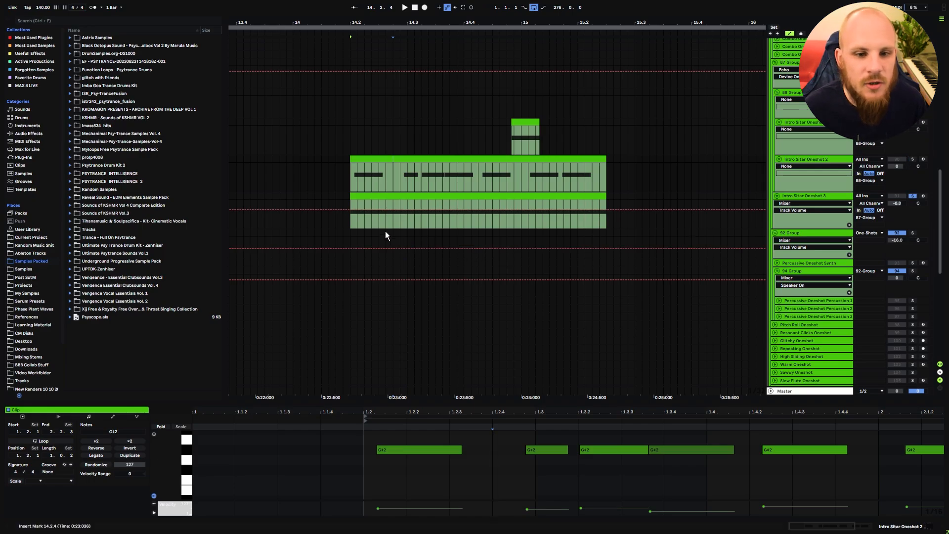
left_click(349, 219)
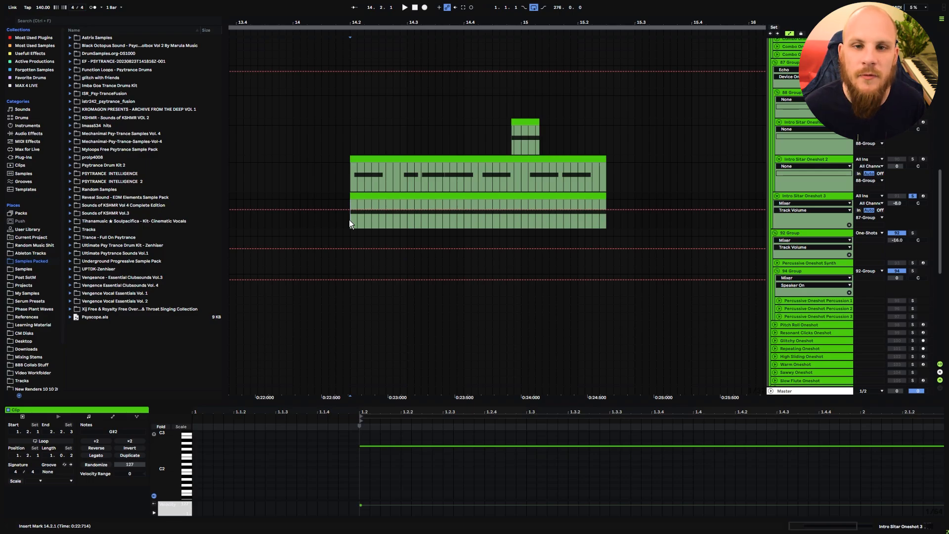
key("space")
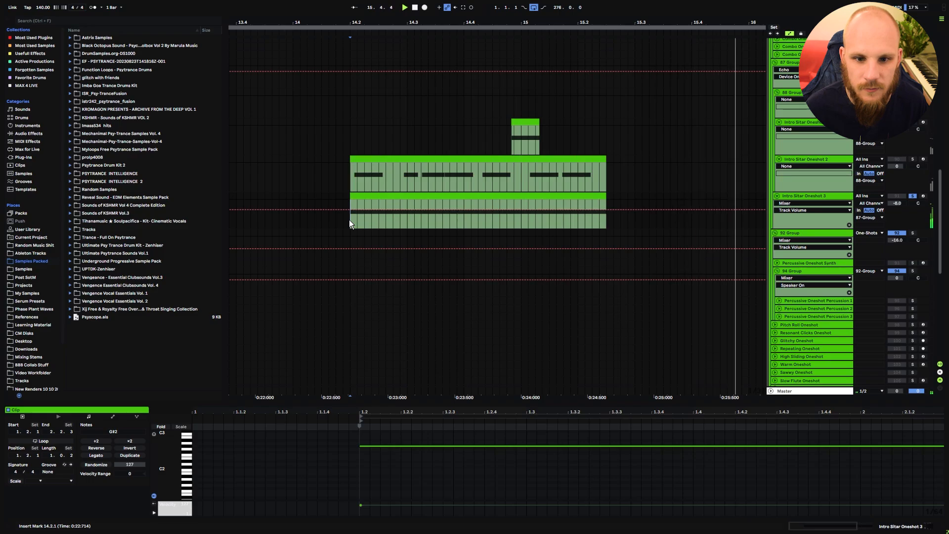
Stop the soloed sitar layer and play the full arrangement from 12.1.1
key("space")
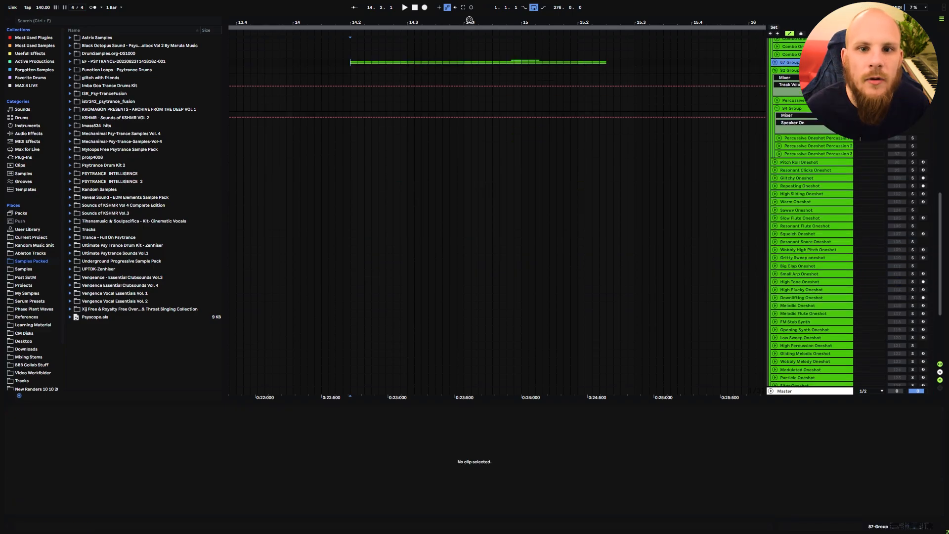
left_click_drag(470, 22, 454, 3)
left_click(420, 61)
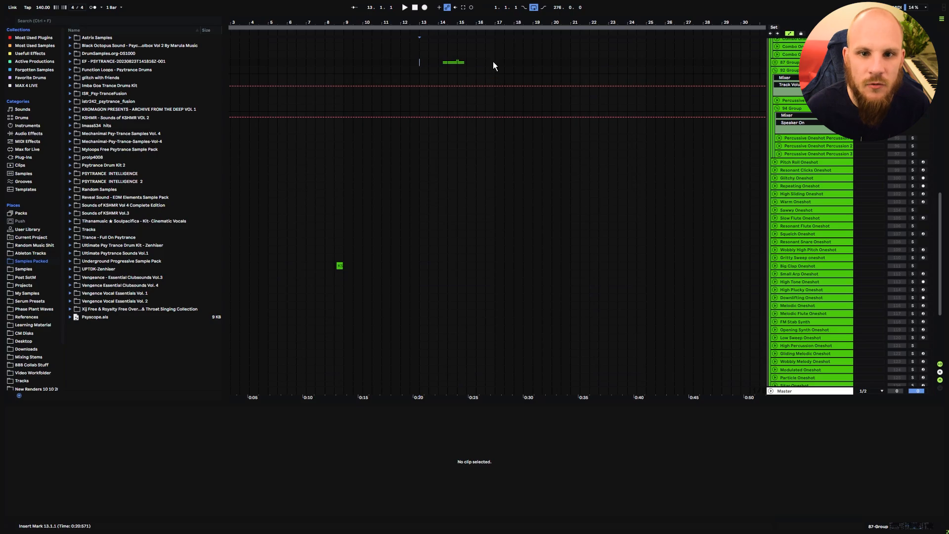
left_click_drag(494, 63, 684, 69)
left_click(422, 60)
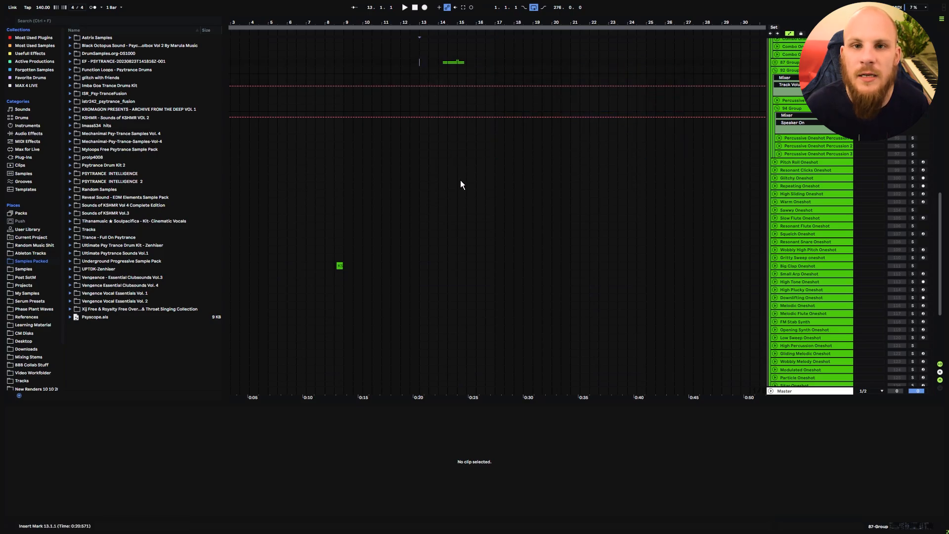
key("Left")
key("space")
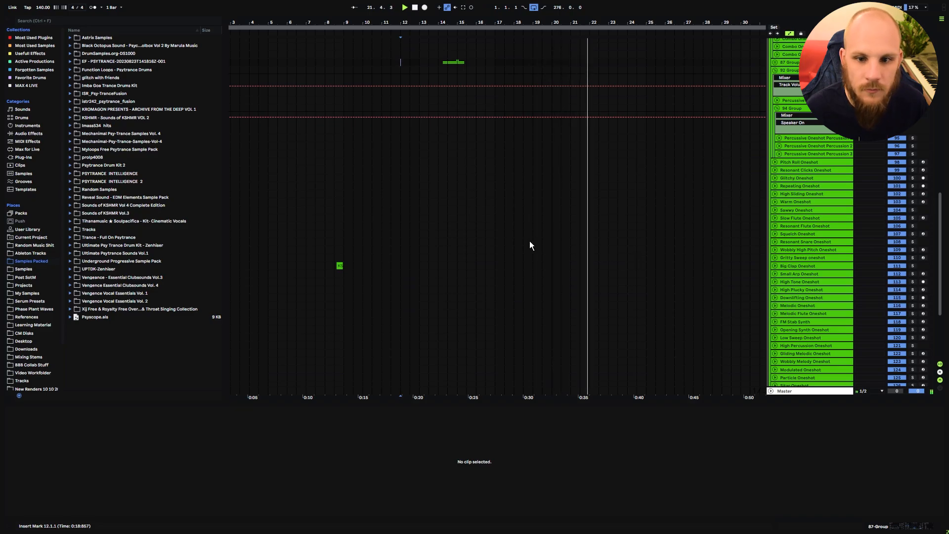
Solo the Intro Big Vocals track, place the insert mark at 17.1.1 and show the track's devices
left_click_drag(634, 18, 447, 20)
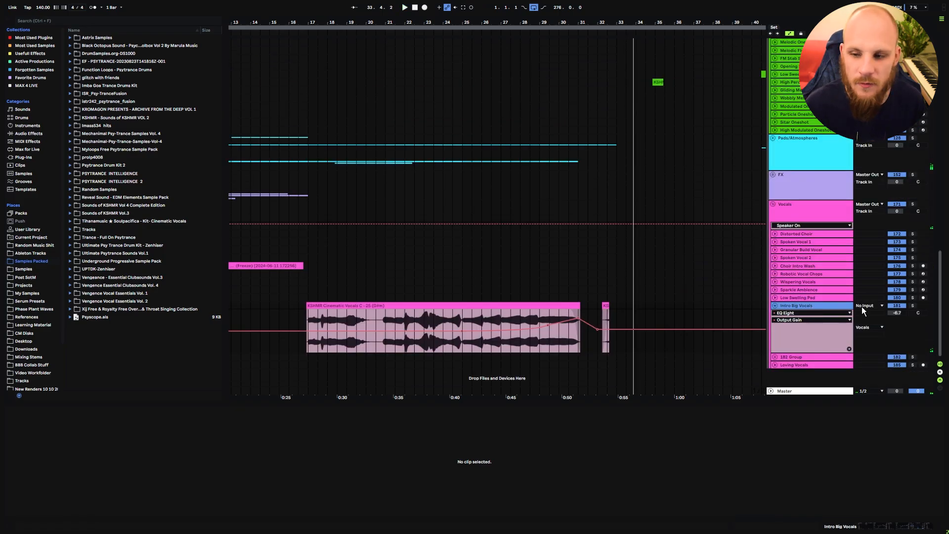
left_click(913, 305)
left_click(307, 316)
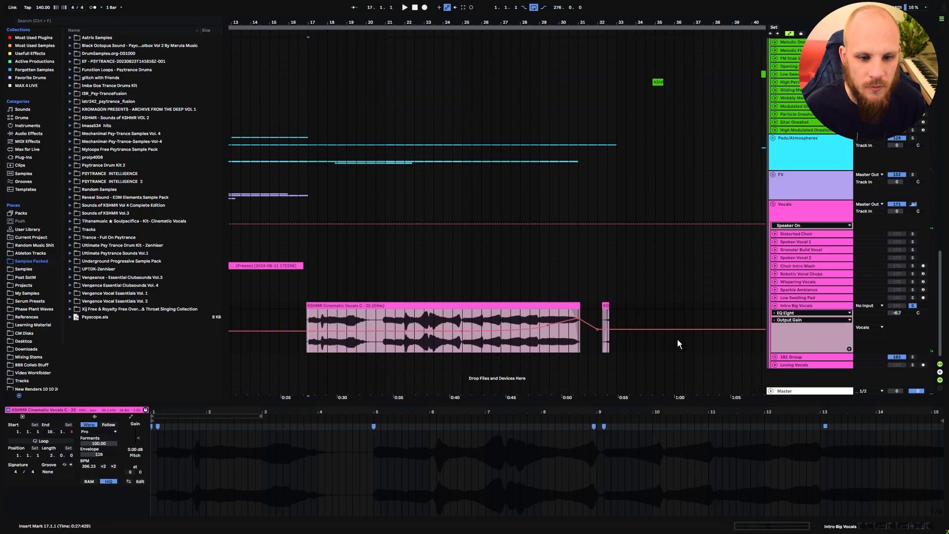
left_click(798, 306)
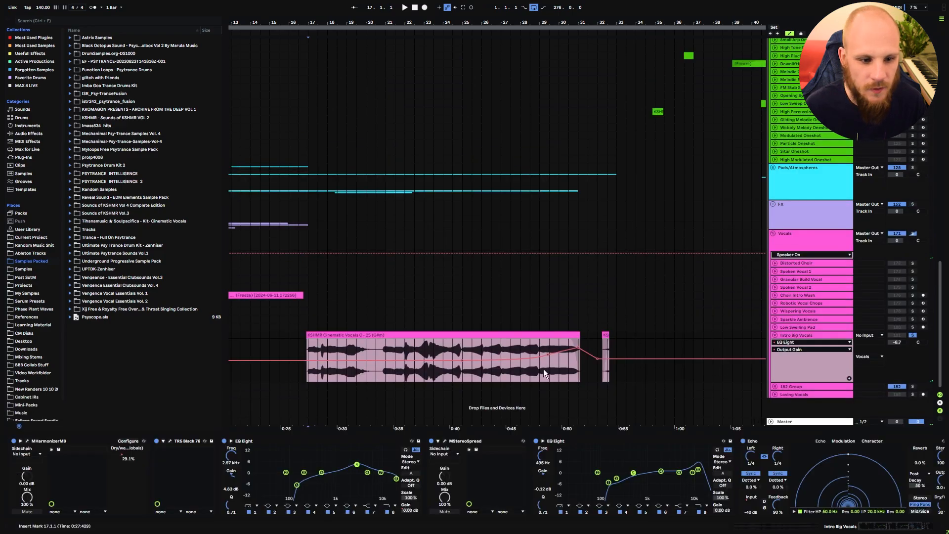
Open MHarmonizerMB on Intro Big Vocals in its edit view and review band 2's crossover configuration
left_click(28, 441)
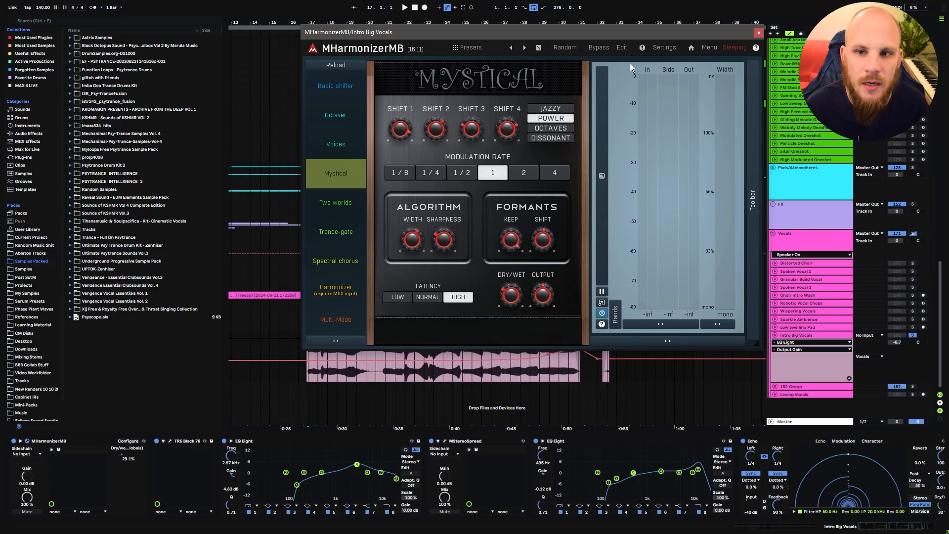
left_click(622, 47)
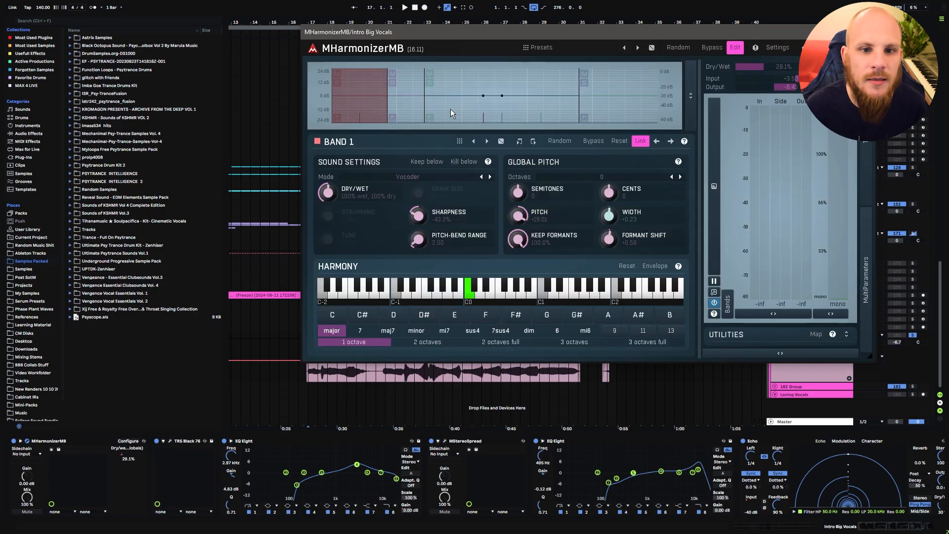
right_click(450, 108)
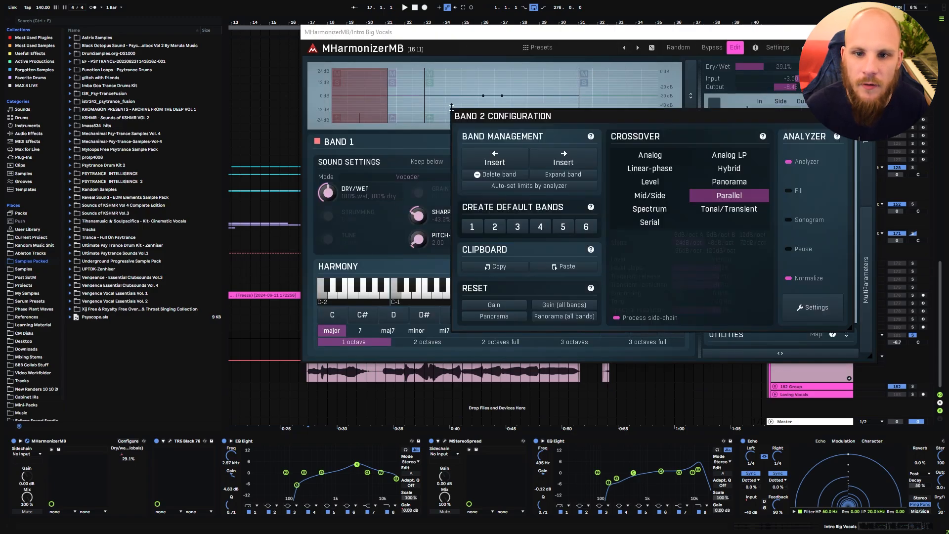
left_click_drag(596, 115, 432, 60)
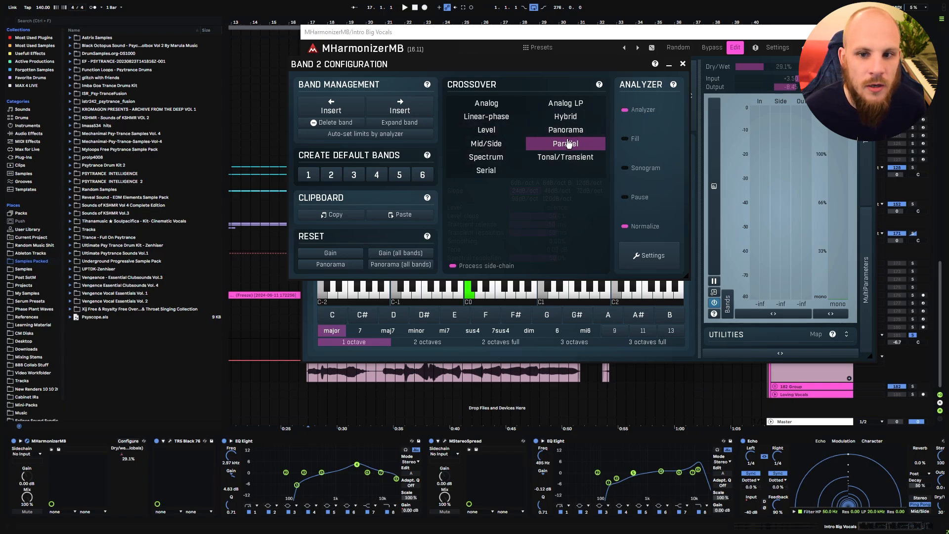
left_click(683, 64)
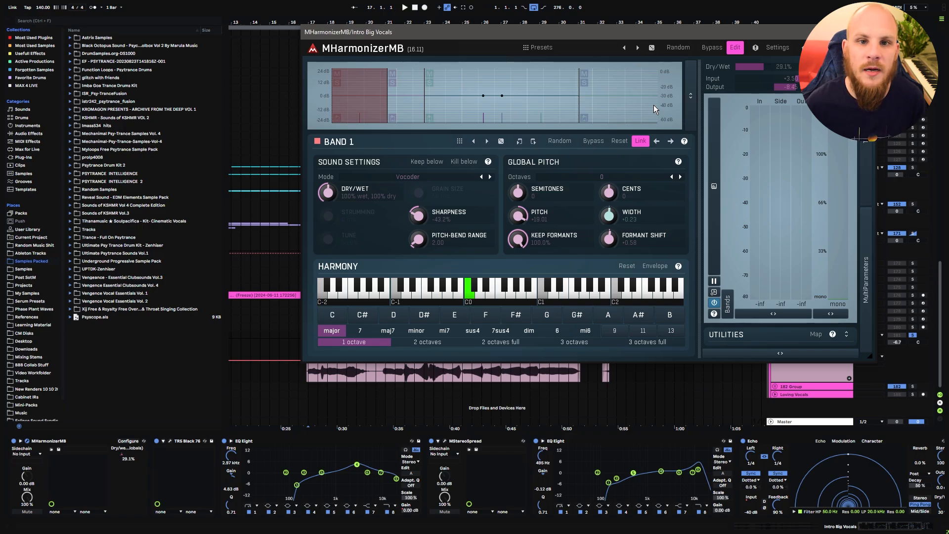
Compare the global pitch settings of MHarmonizerMB's bands 1 to 4
left_click(410, 110)
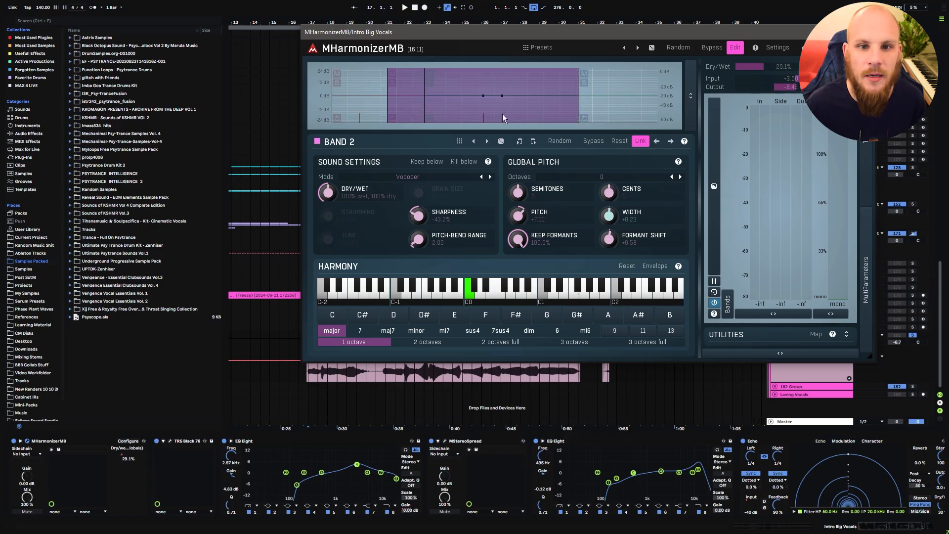
left_click(600, 111)
left_click(384, 106)
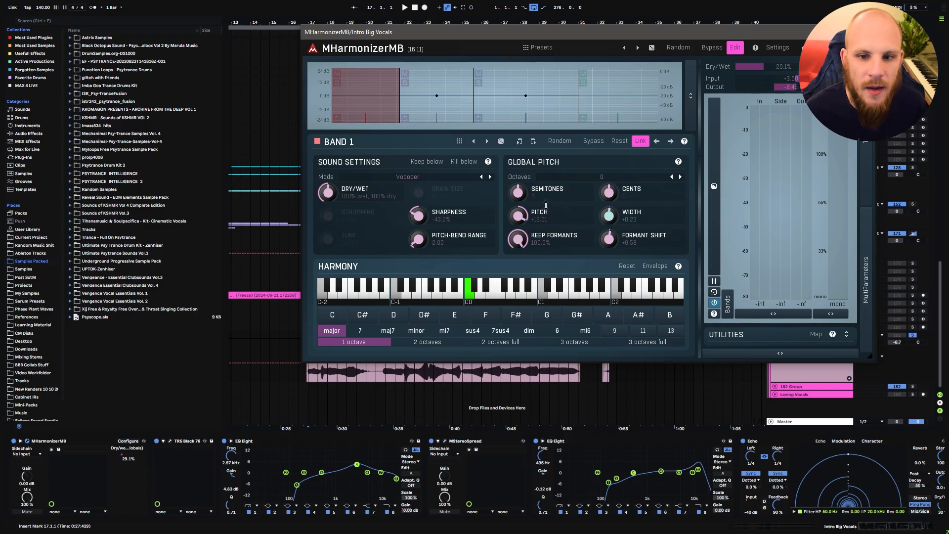
left_click(421, 114)
left_click(511, 110)
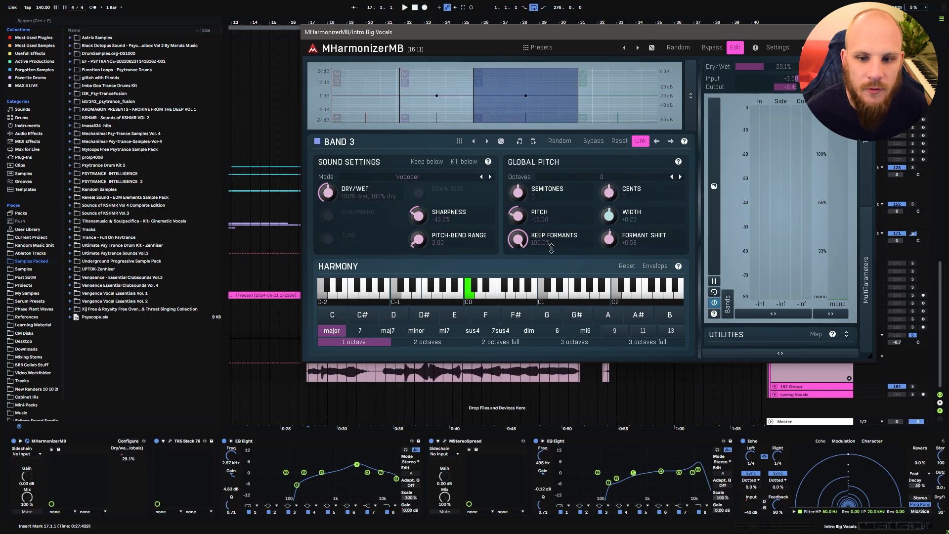
left_click(607, 106)
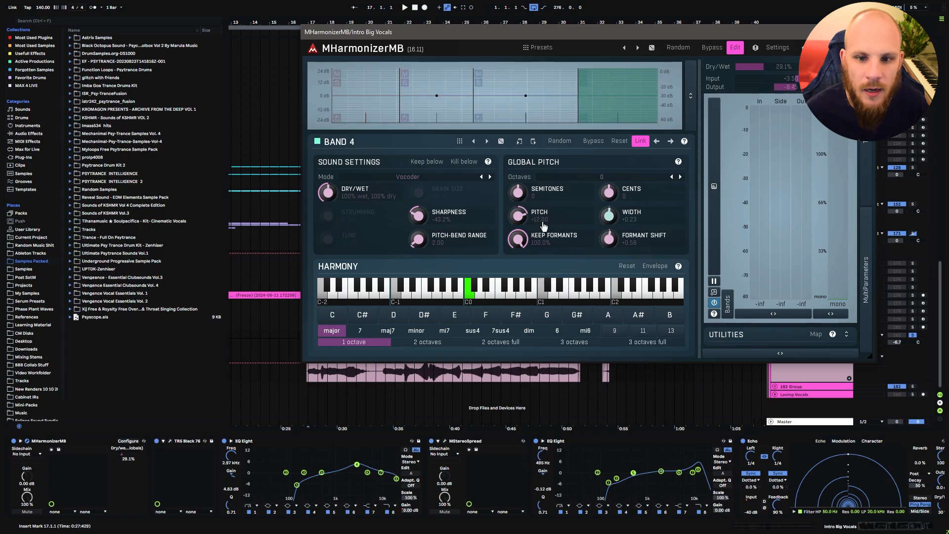
left_click(382, 107)
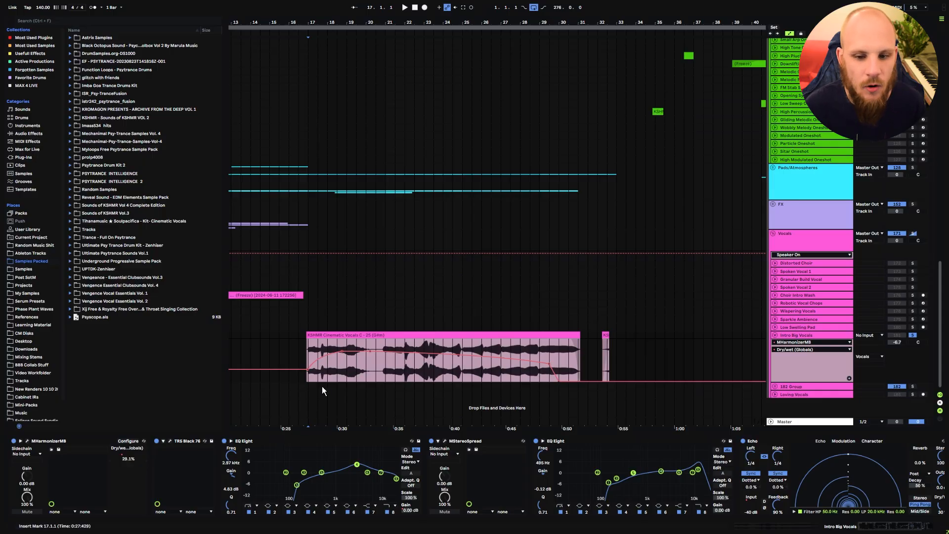
Inspect the MHarmonizerMB dry/wet automation and the Echo input gain automation around the end of the Intro Big Vocals clip
left_click_drag(337, 358, 574, 375)
left_click(567, 360)
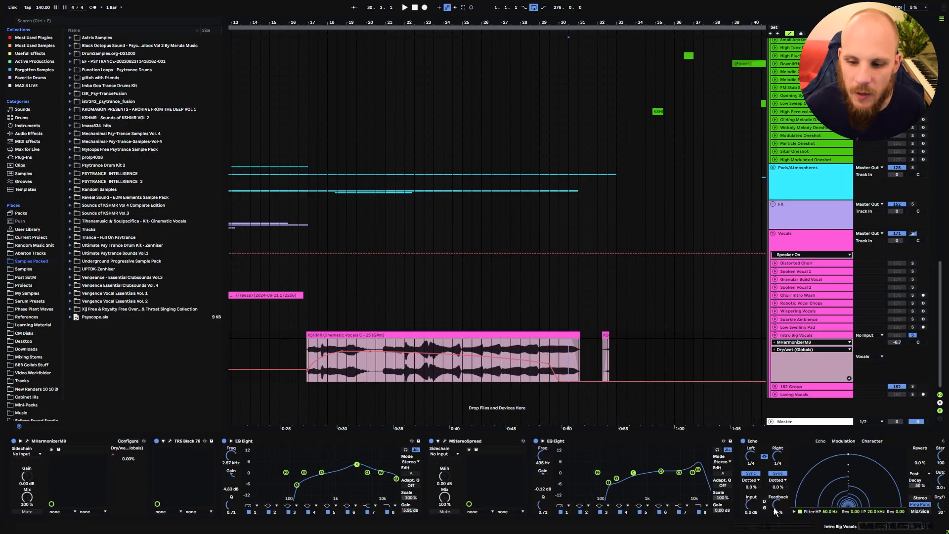
left_click(748, 507)
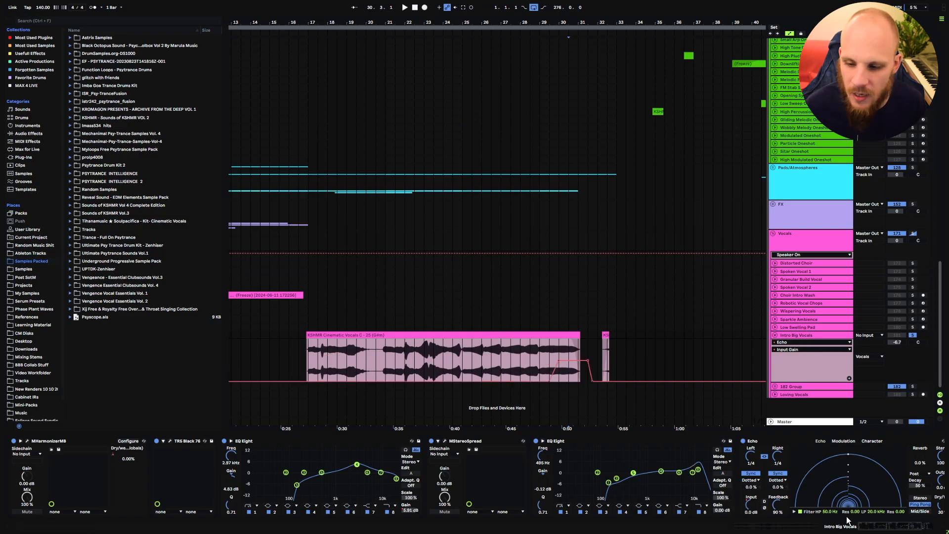
left_click_drag(875, 528, 887, 529)
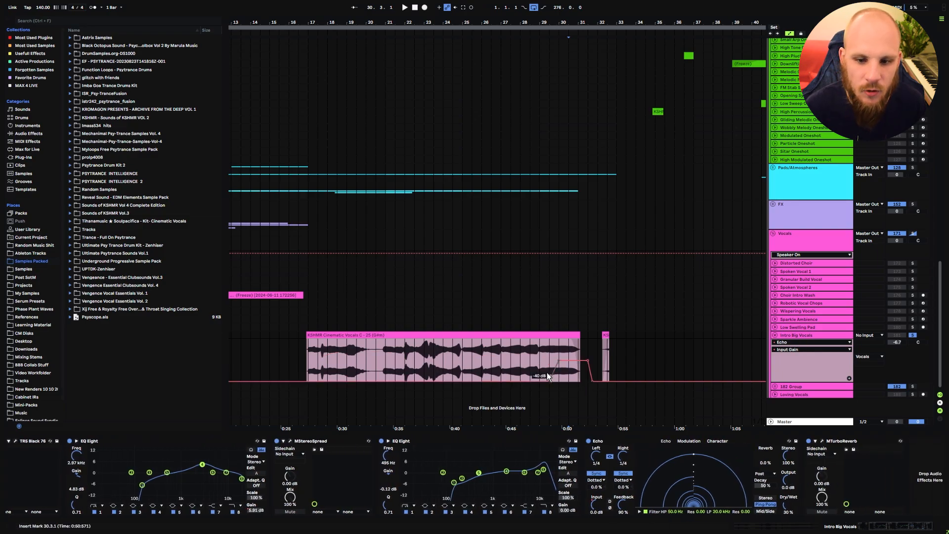
left_click_drag(558, 343, 740, 355)
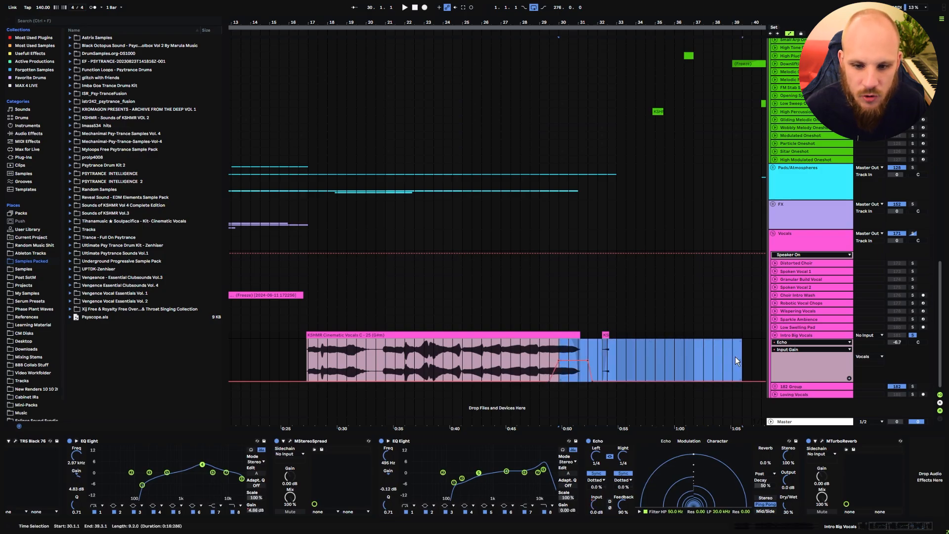
left_click(735, 357)
left_click_drag(559, 344, 578, 345)
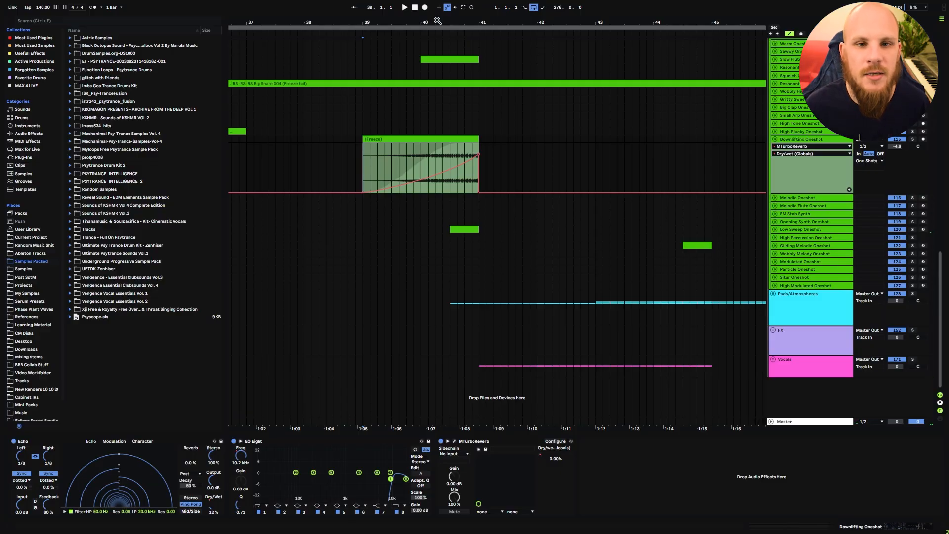
Examine the repeated hits and the MTurboReverb dry/wet automation in the frozen Downlifting Oneshot clip between bars 39 and 41
left_click_drag(437, 21, 481, 186)
left_click_drag(505, 21, 454, 0)
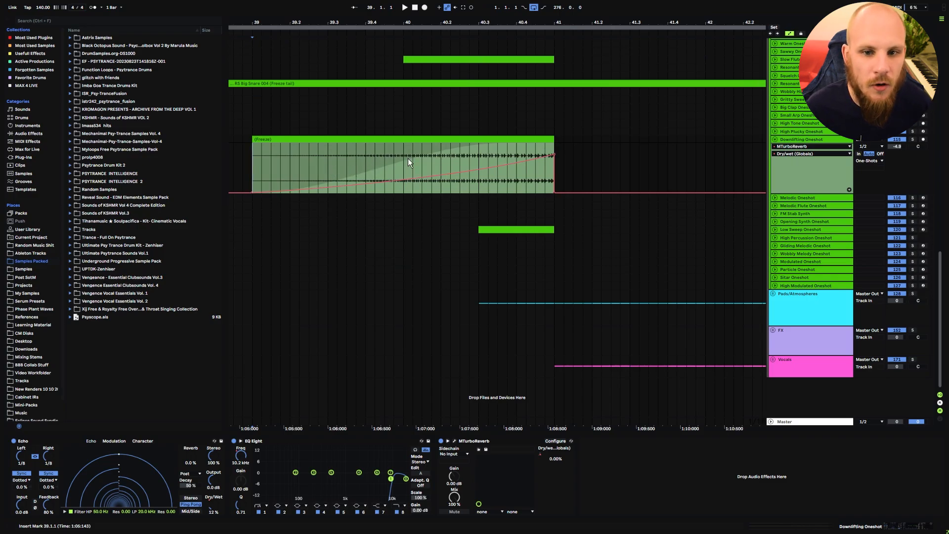
left_click_drag(520, 22, 520, 60)
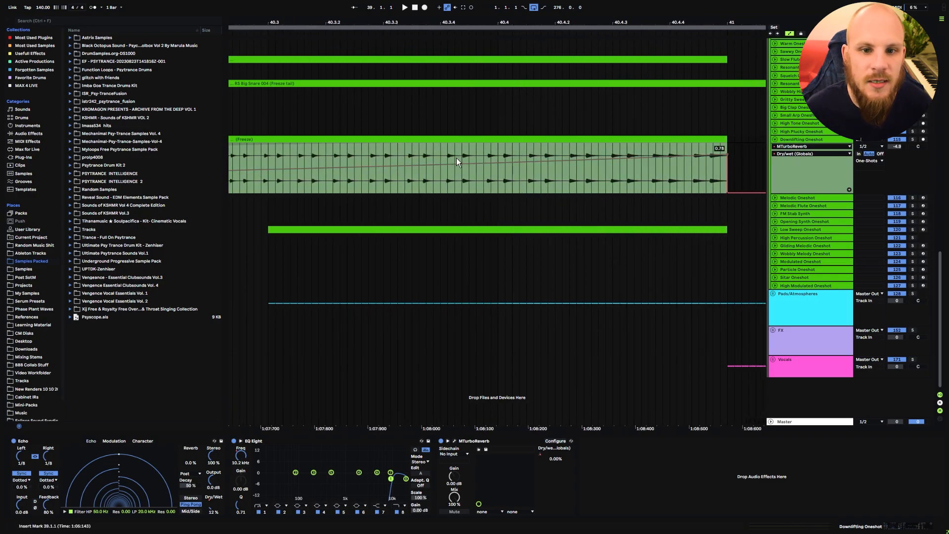
left_click_drag(434, 153, 476, 156)
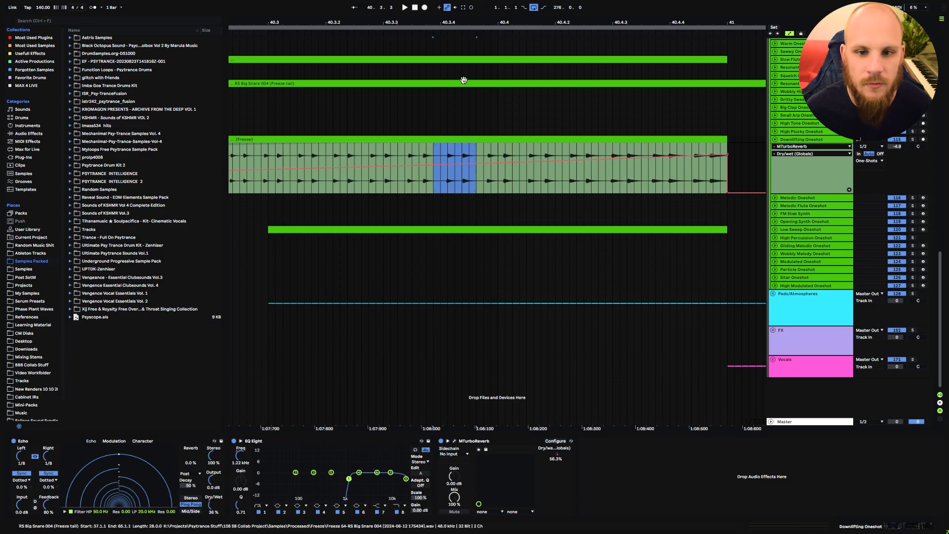
left_click_drag(458, 21, 464, 1)
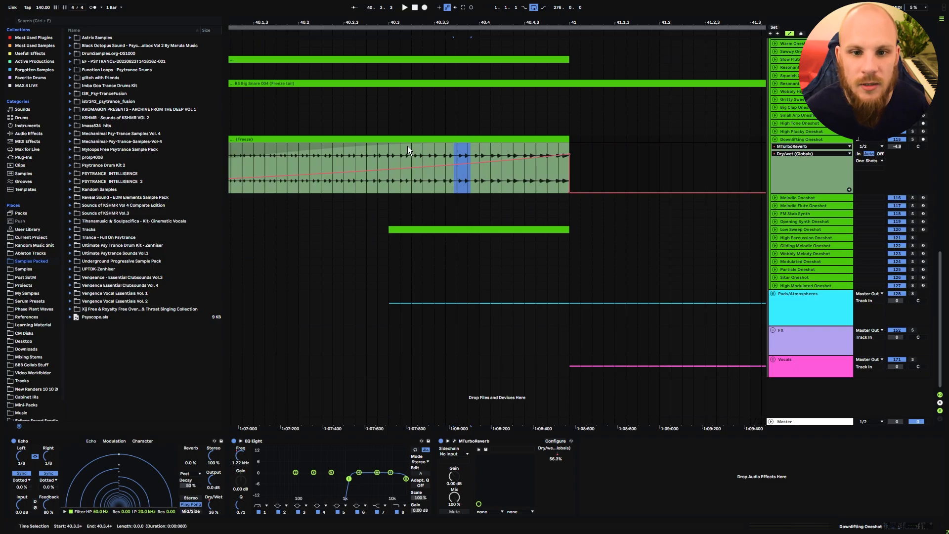
left_click_drag(467, 22, 466, 43)
left_click(437, 158)
left_click_drag(437, 158, 482, 152)
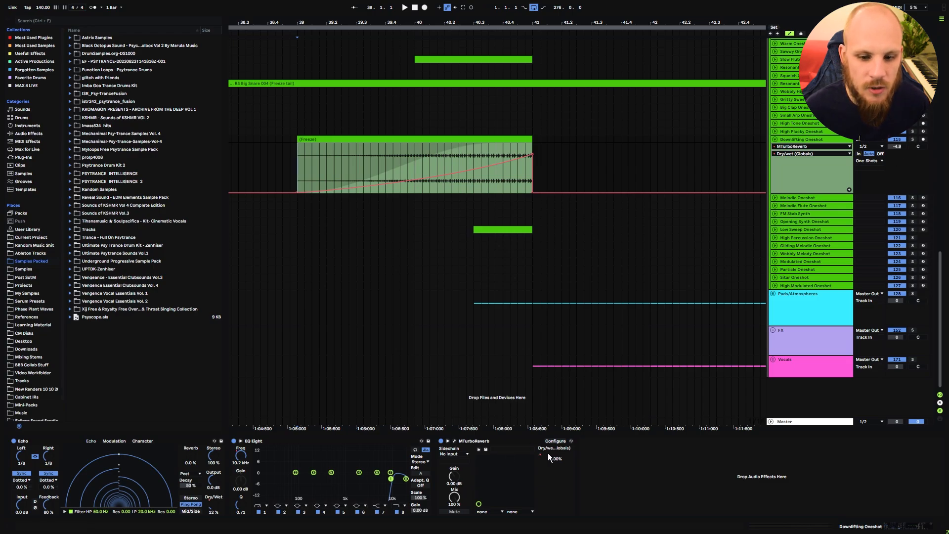
Solo Downlifting Oneshot and play its clip from around bar 39
left_click(912, 139)
left_click(319, 157)
key("space")
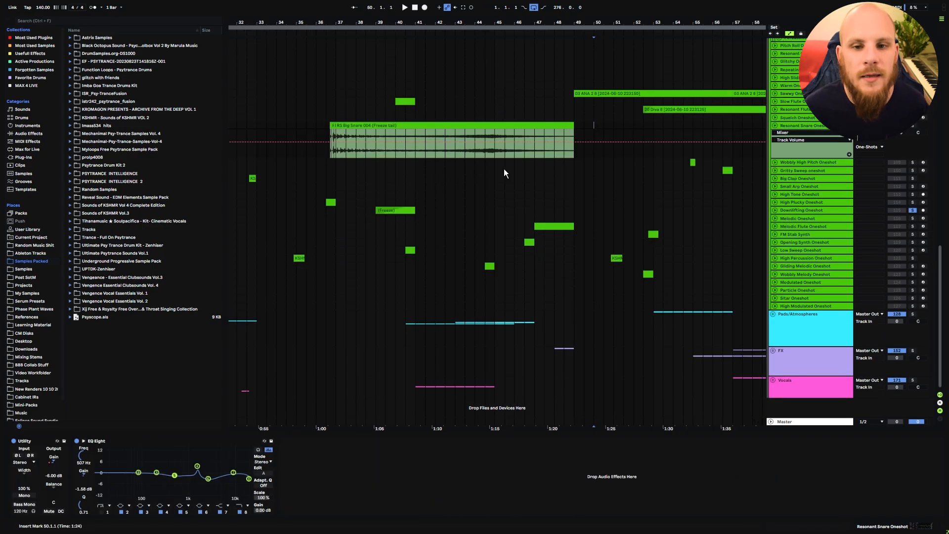
Mark the tail of the RS Big Snare 004 clip on Resonant Snare Oneshot and play the clip from its start
left_click_drag(330, 150, 501, 150)
left_click(477, 153)
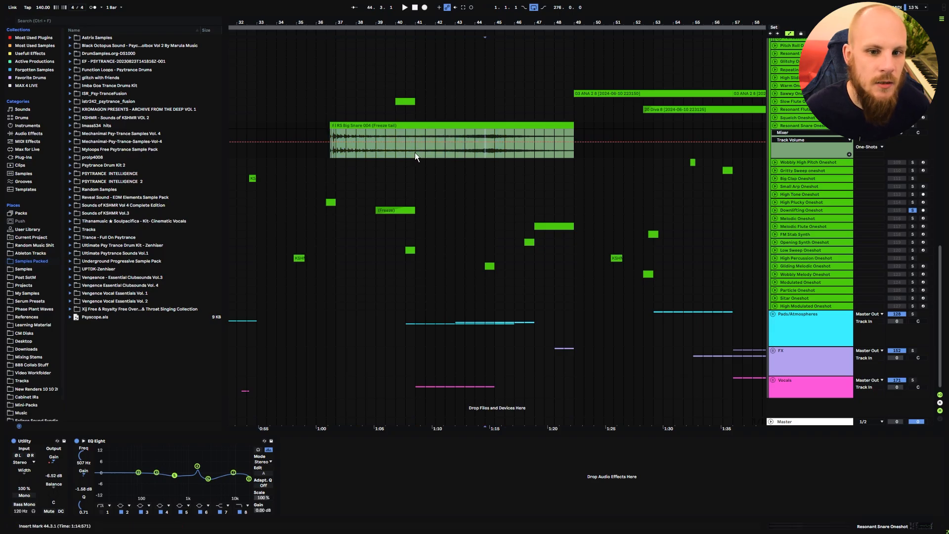
left_click_drag(416, 152, 508, 152)
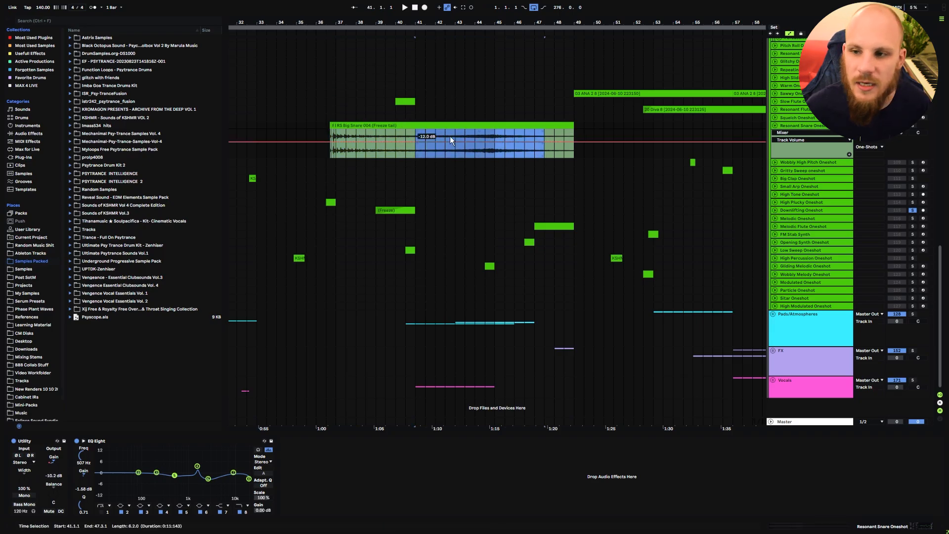
left_click(329, 125)
key("space")
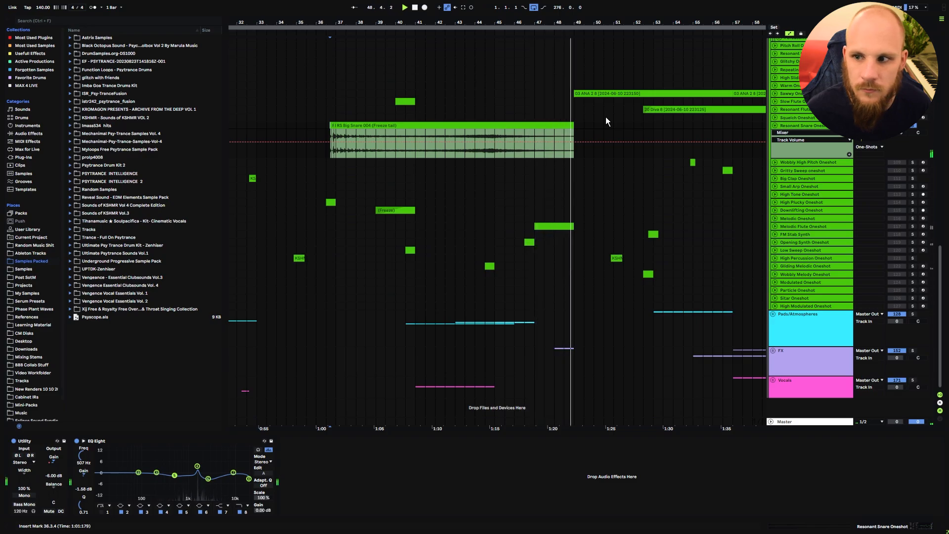
left_click(602, 137)
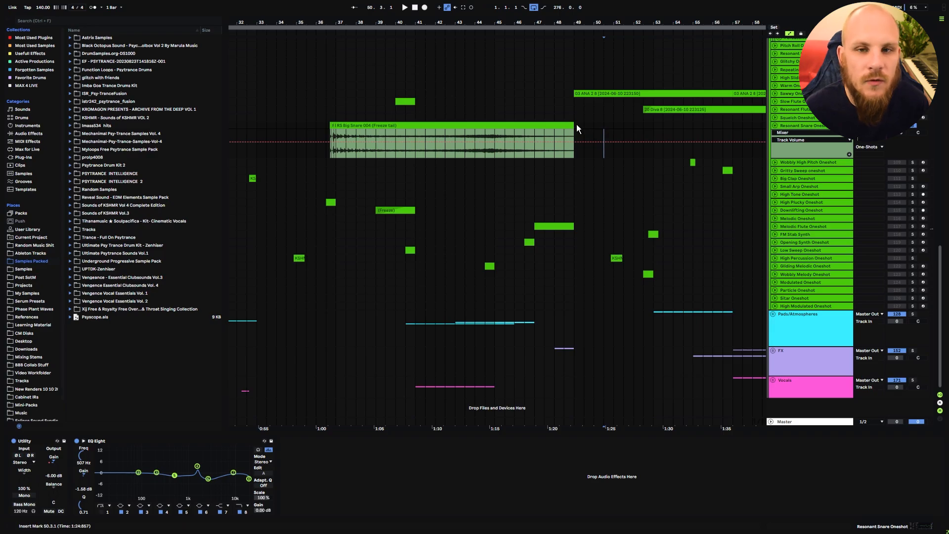
Extend the RS Big Snare 004 clip to about bar 57, enlarge its track to view the full decay, and trim the clip back to 49.1.1
left_click_drag(576, 125, 660, 128)
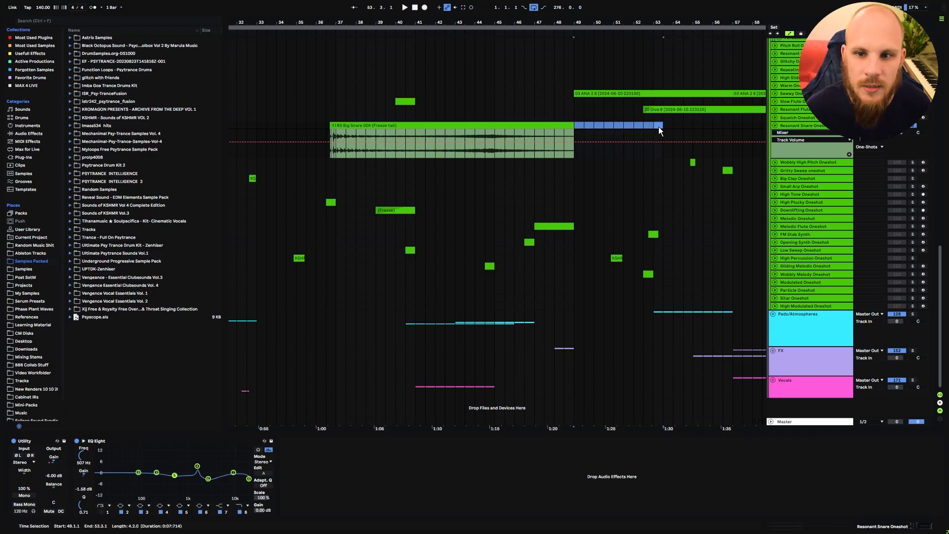
left_click_drag(573, 126, 742, 134)
left_click(603, 151)
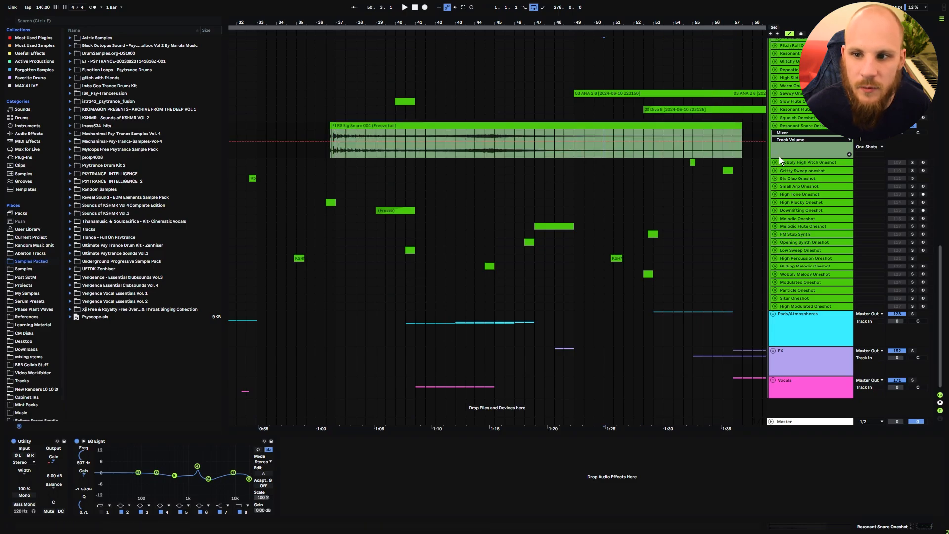
left_click_drag(779, 156, 786, 400)
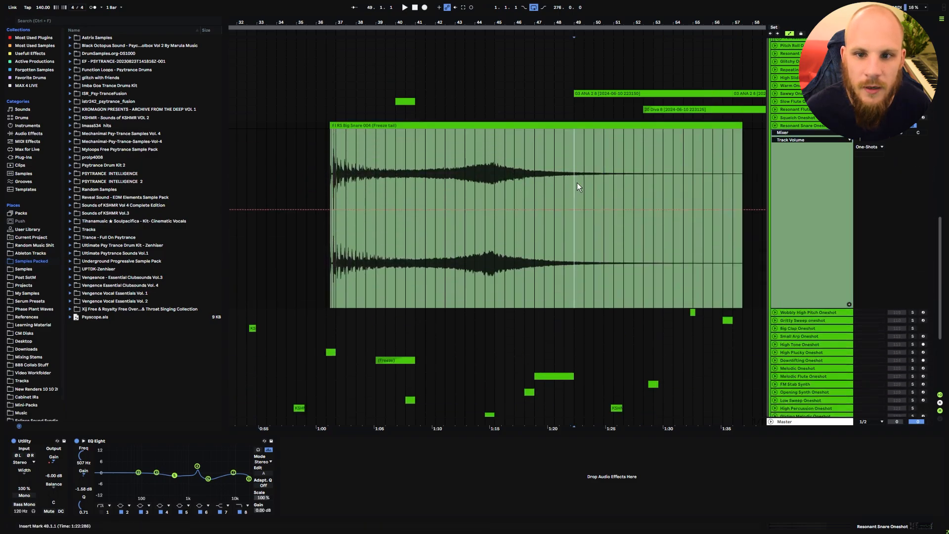
left_click_drag(742, 126, 574, 132)
left_click(577, 160)
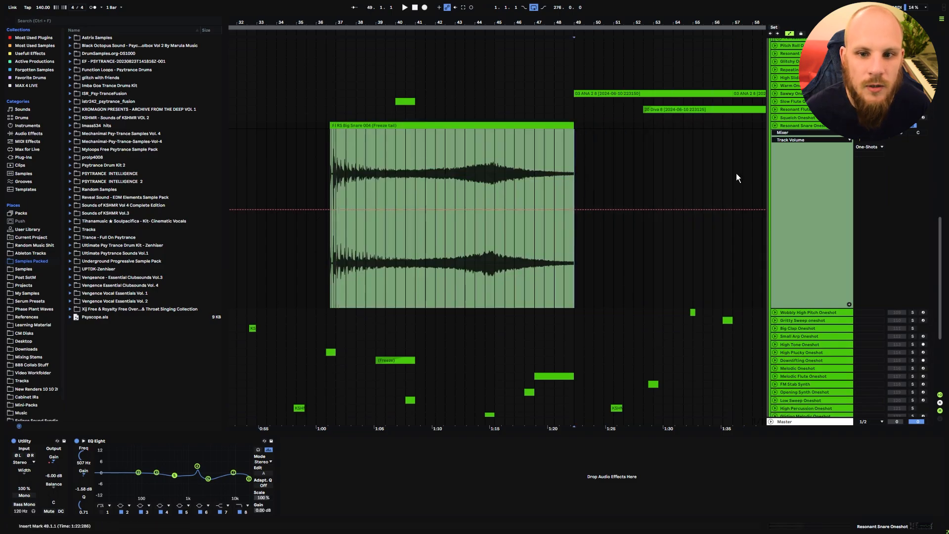